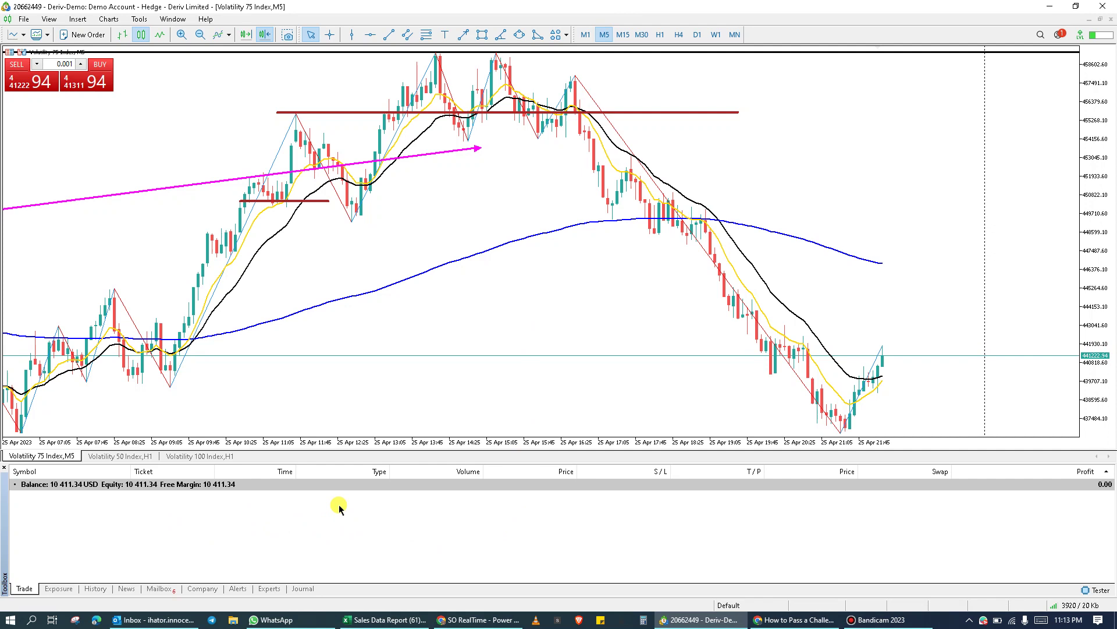
Step: Hide the one-click trading panel on the chart, then show it again
click(50, 20)
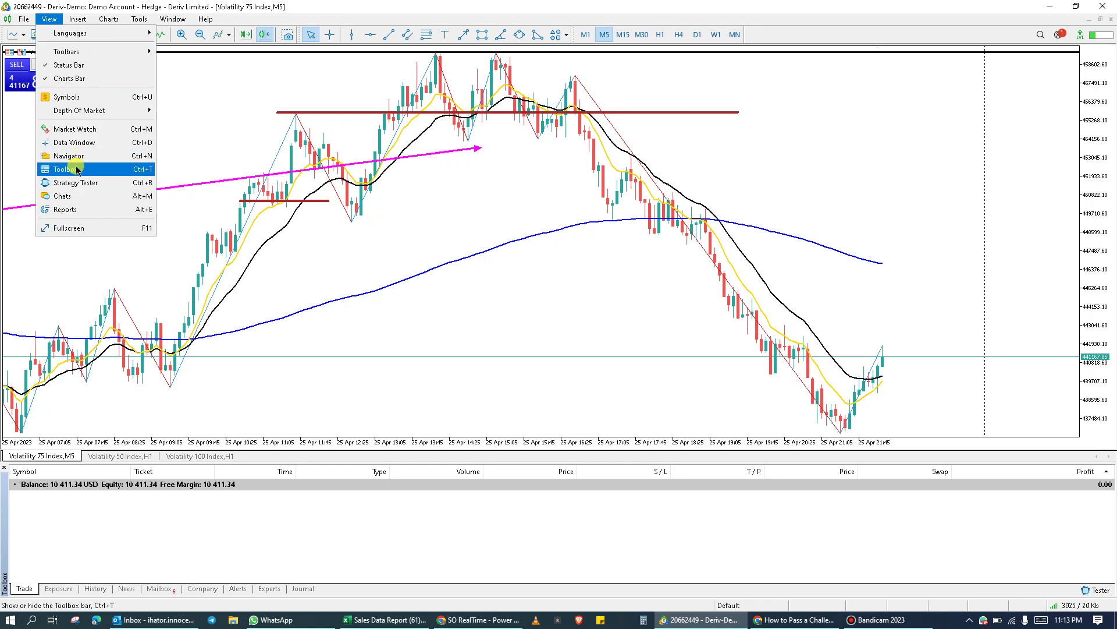
click(76, 170)
click(49, 19)
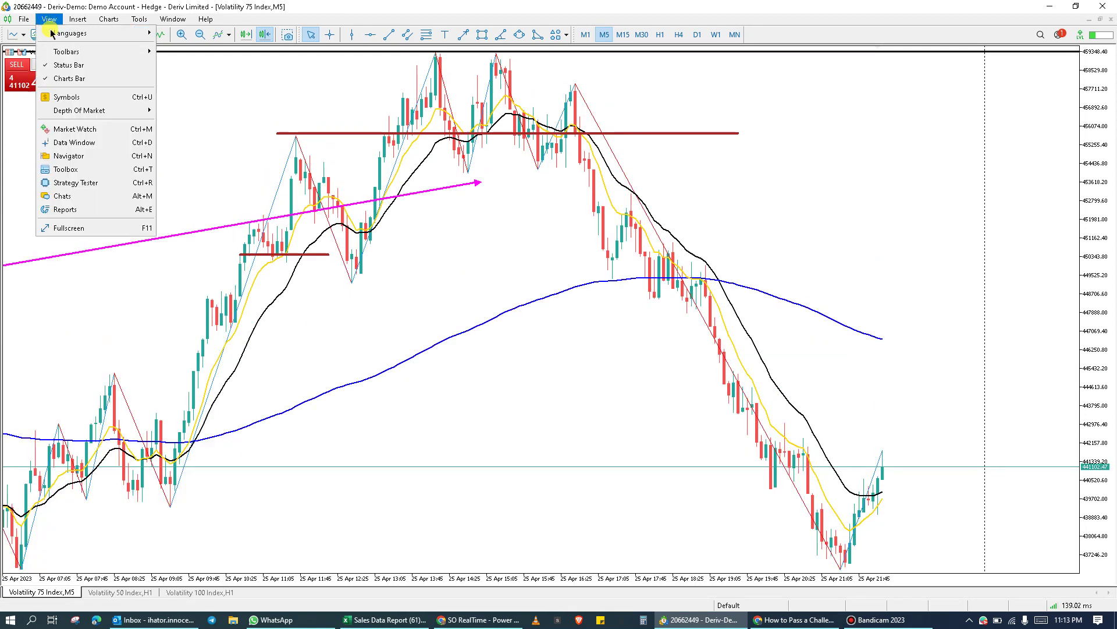
click(83, 171)
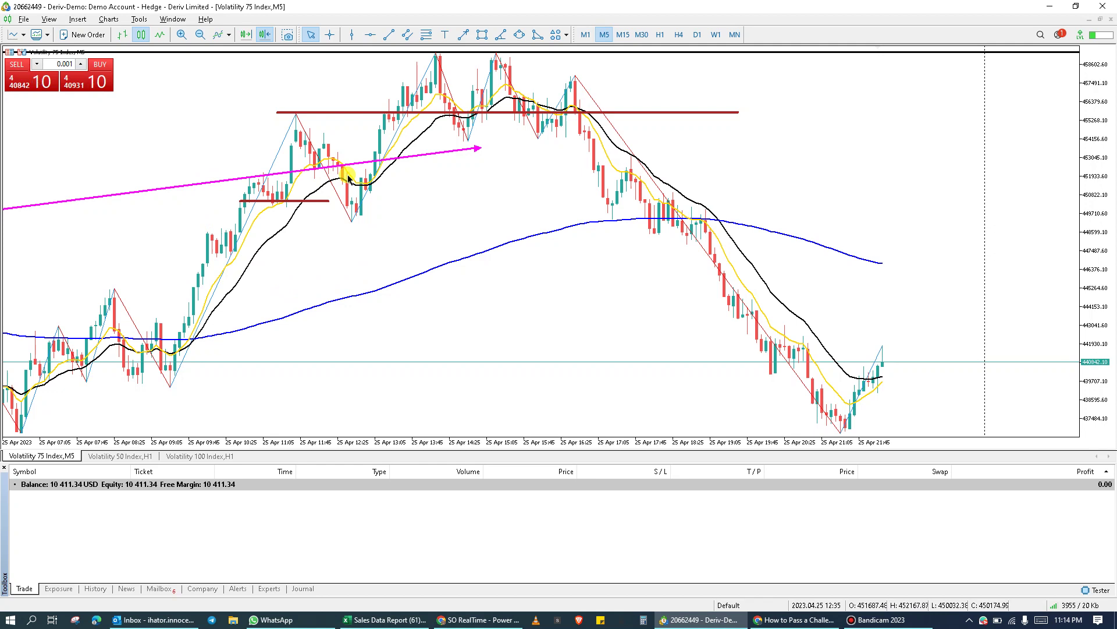
Step: Open three sell and two buy positions on Volatility 75 Index
click(12, 79)
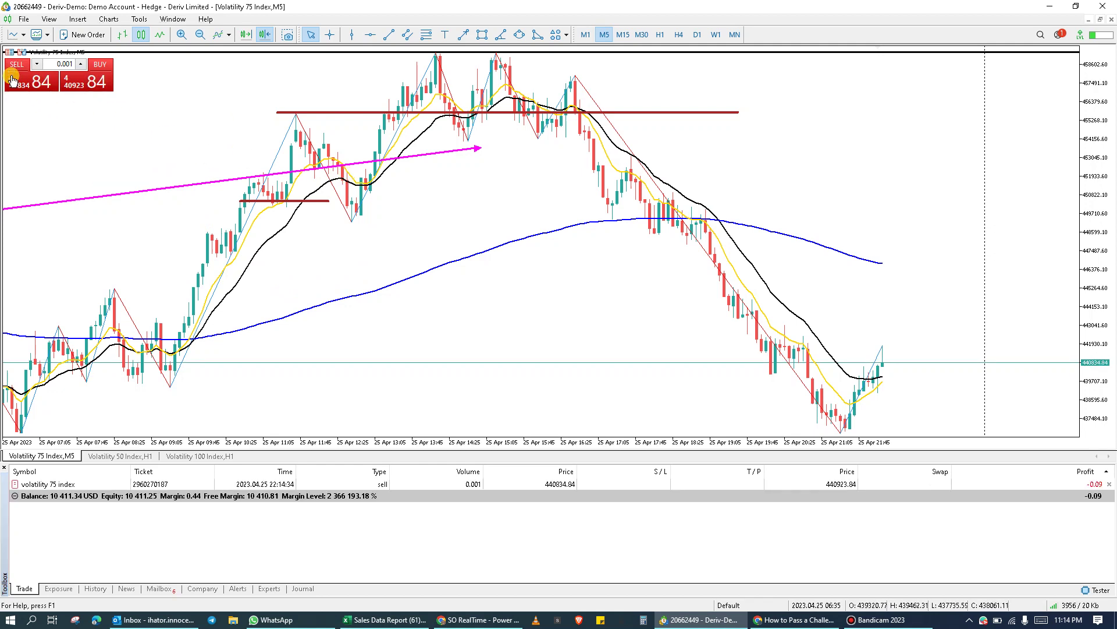
click(12, 77)
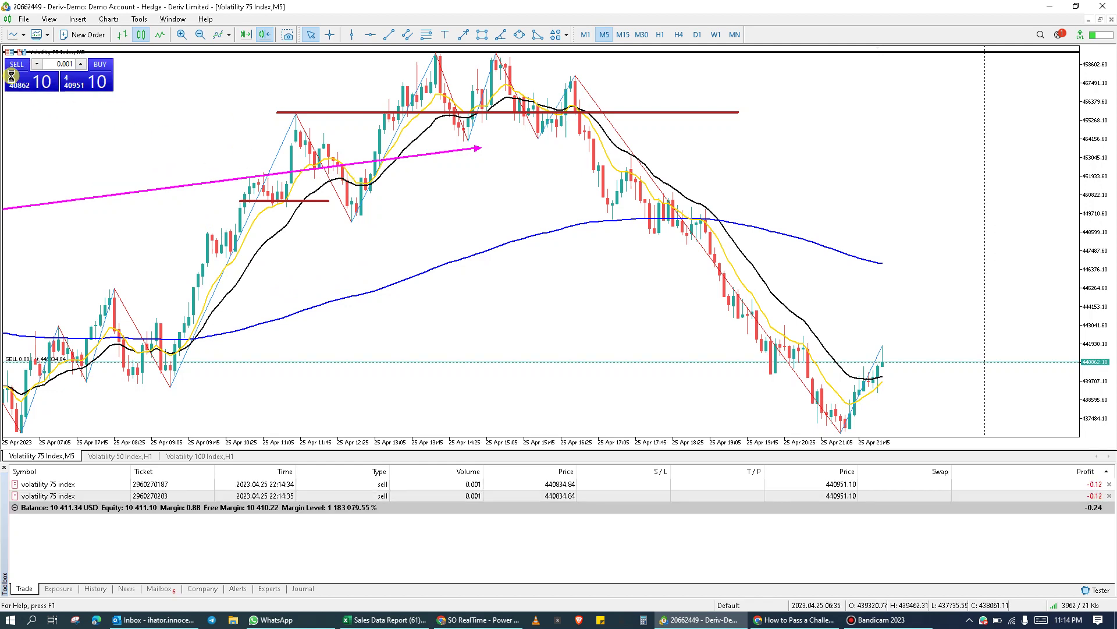
click(12, 78)
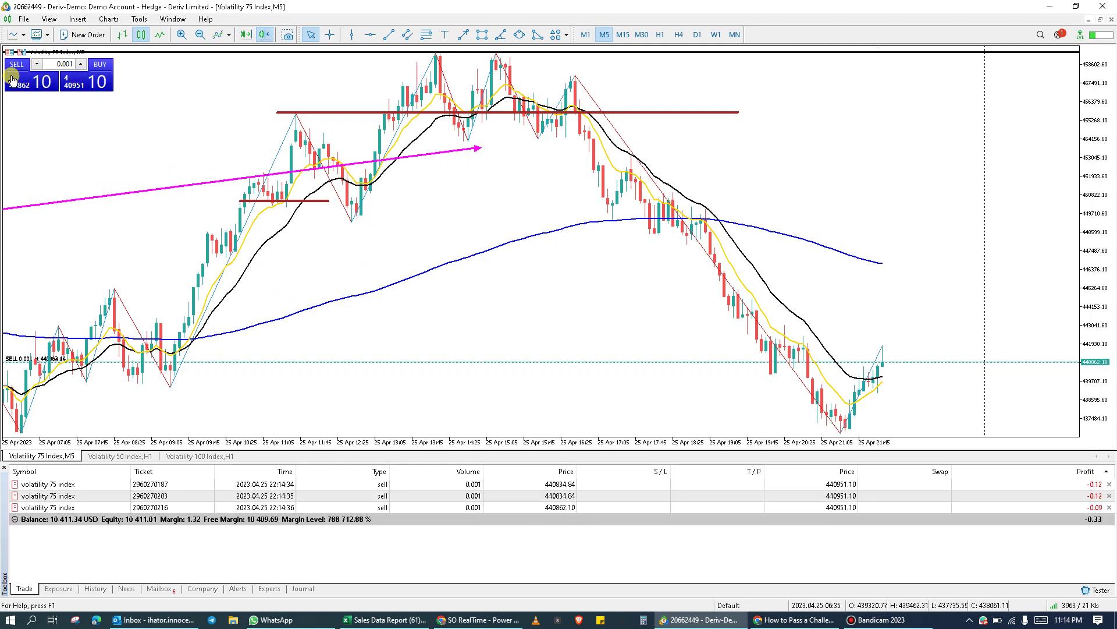
click(108, 77)
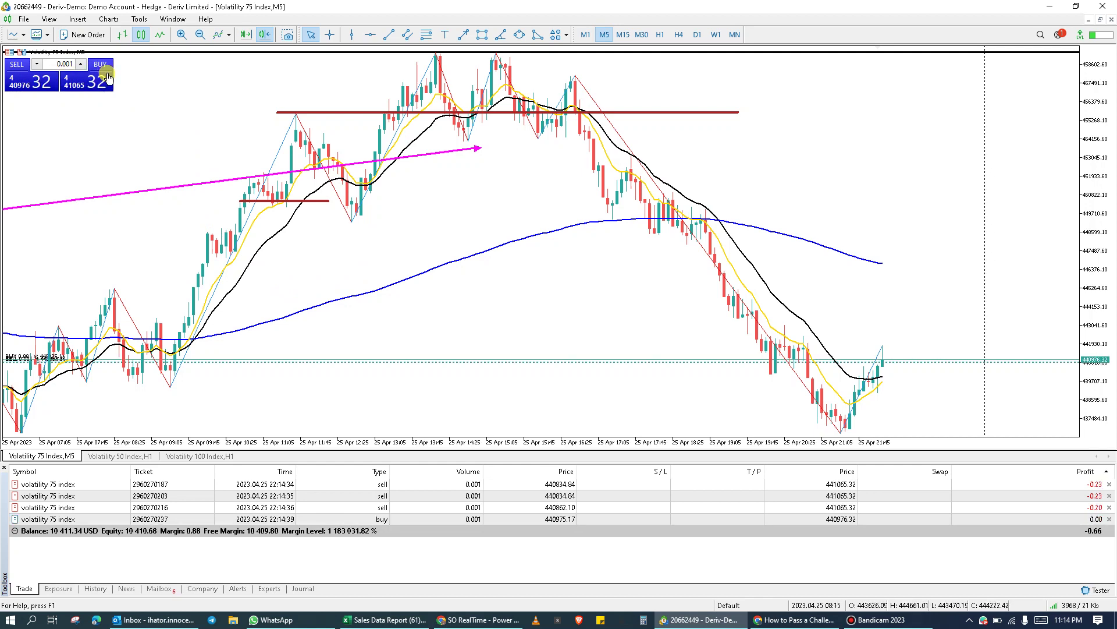
click(107, 74)
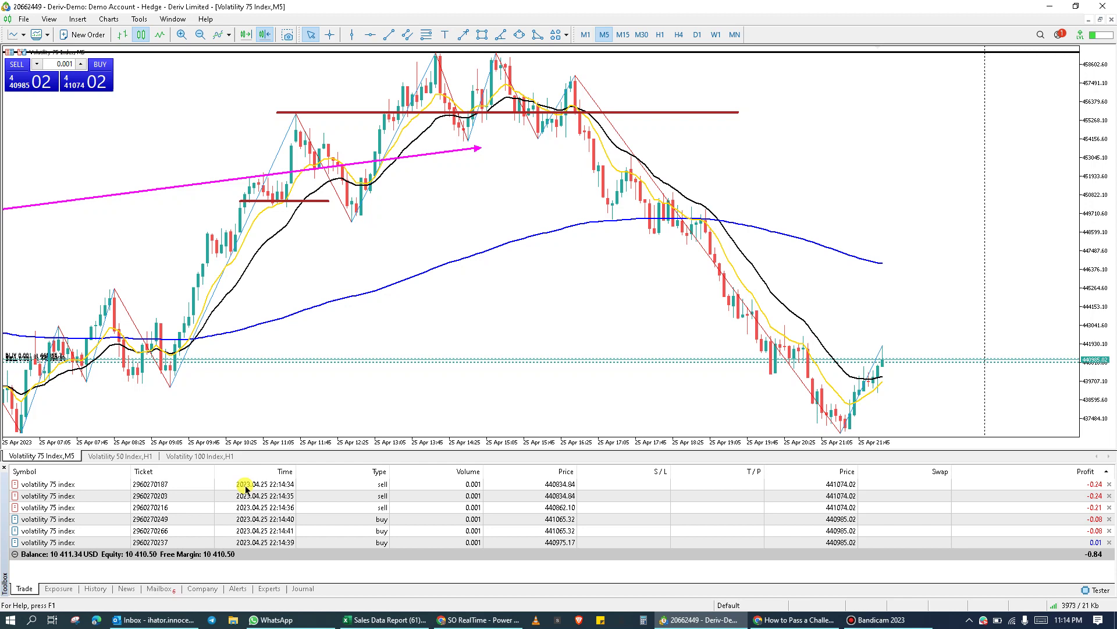
Step: On the Volatility 50 Index chart, open two sell positions and one buy position
click(116, 456)
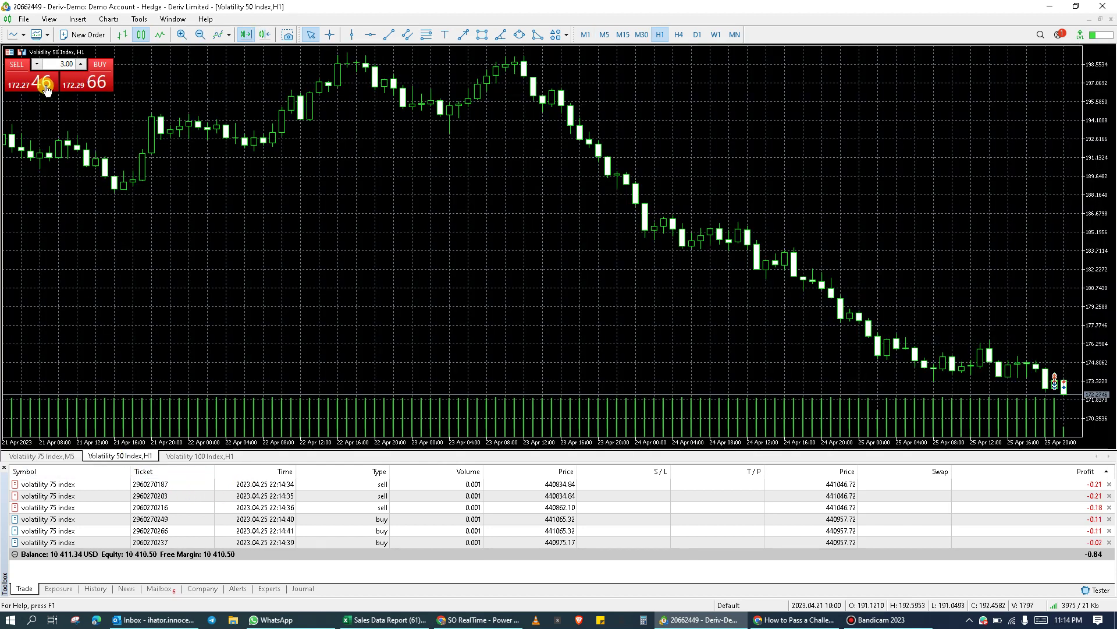
click(25, 74)
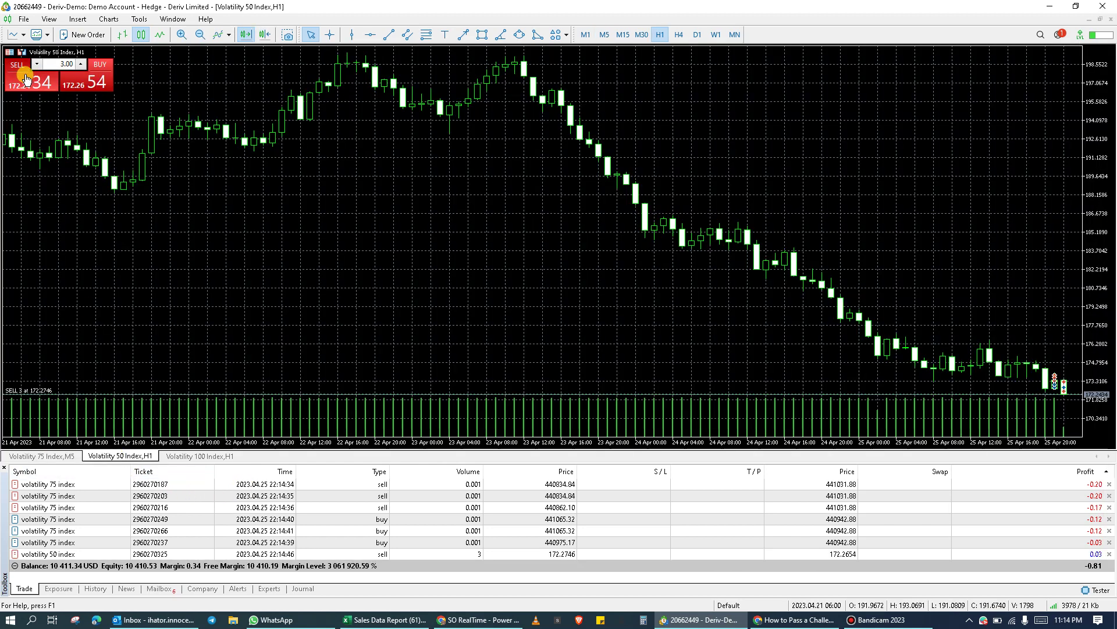
click(25, 75)
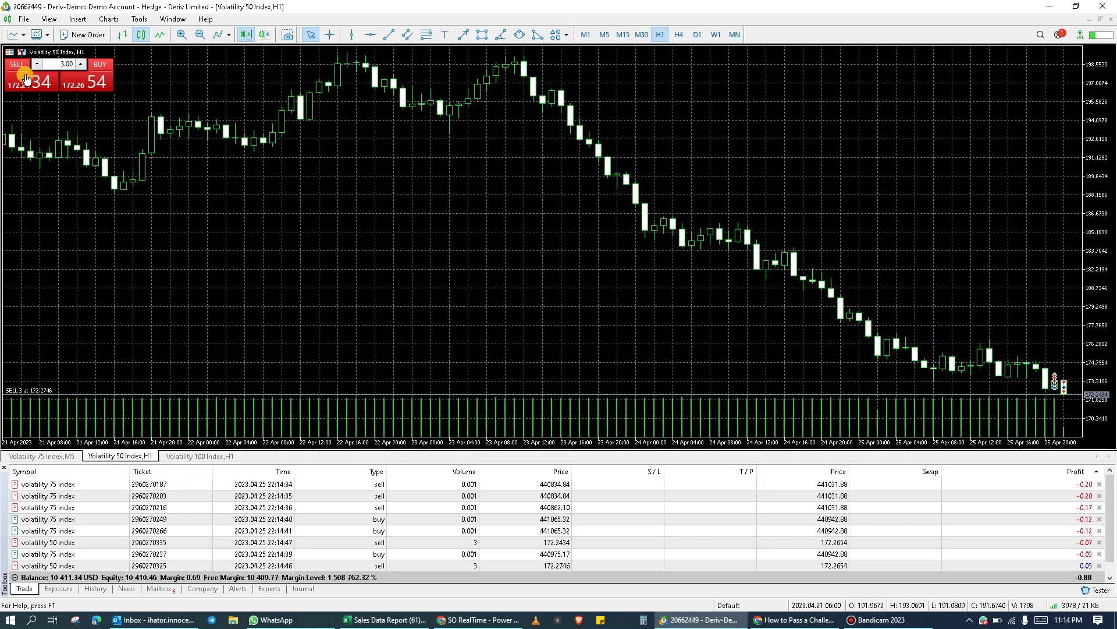
click(97, 73)
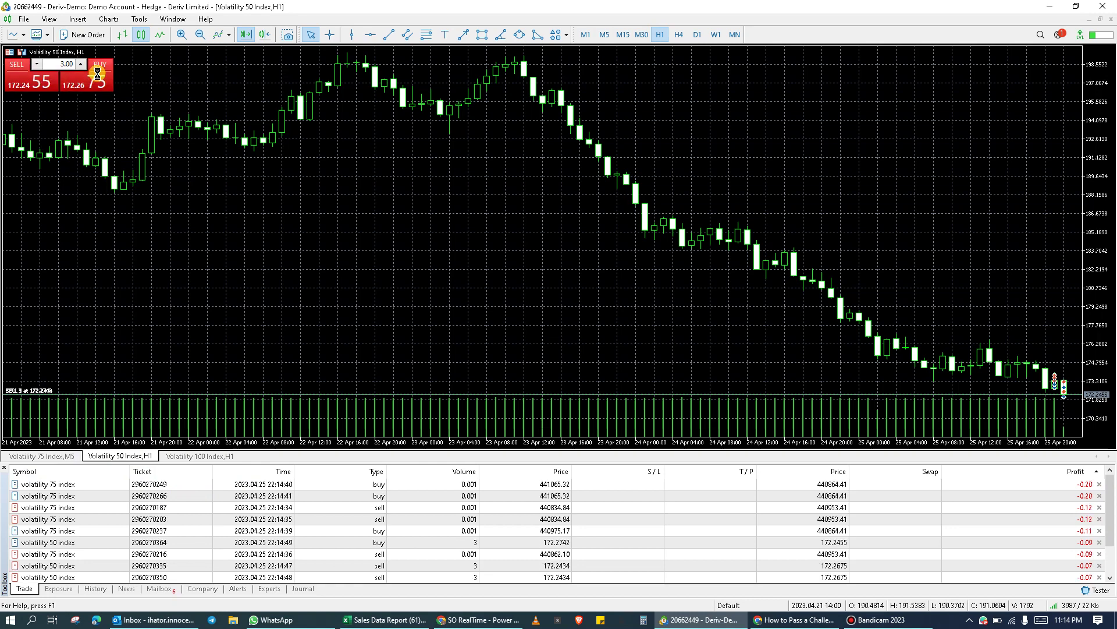
Step: On the Volatility 100 Index chart, open three 3-lot sell positions and one buy position
click(195, 455)
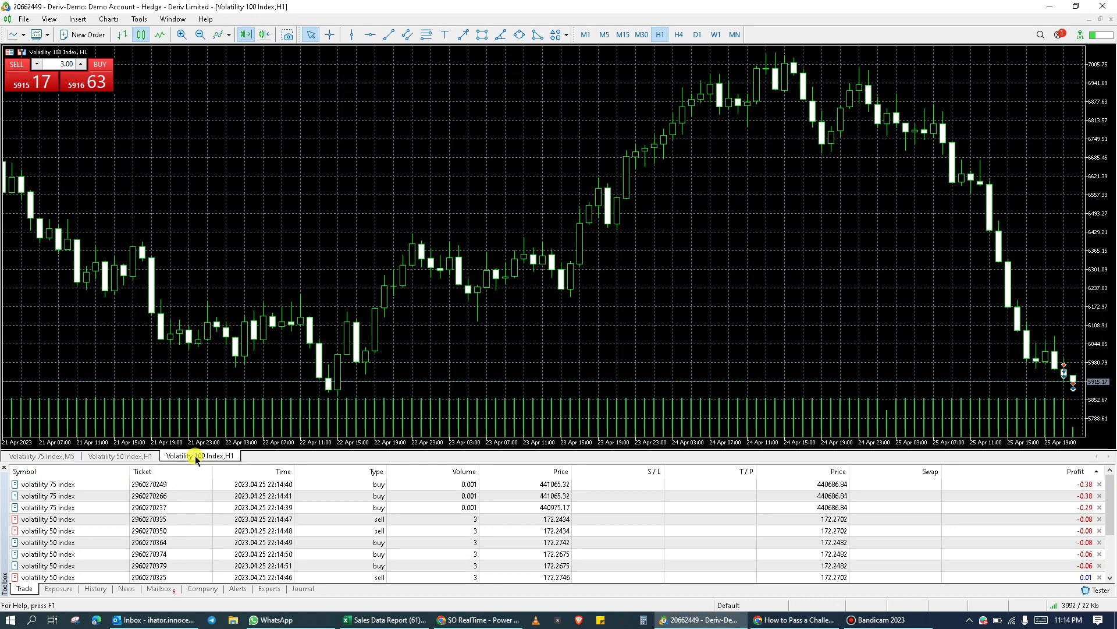
click(20, 85)
click(20, 84)
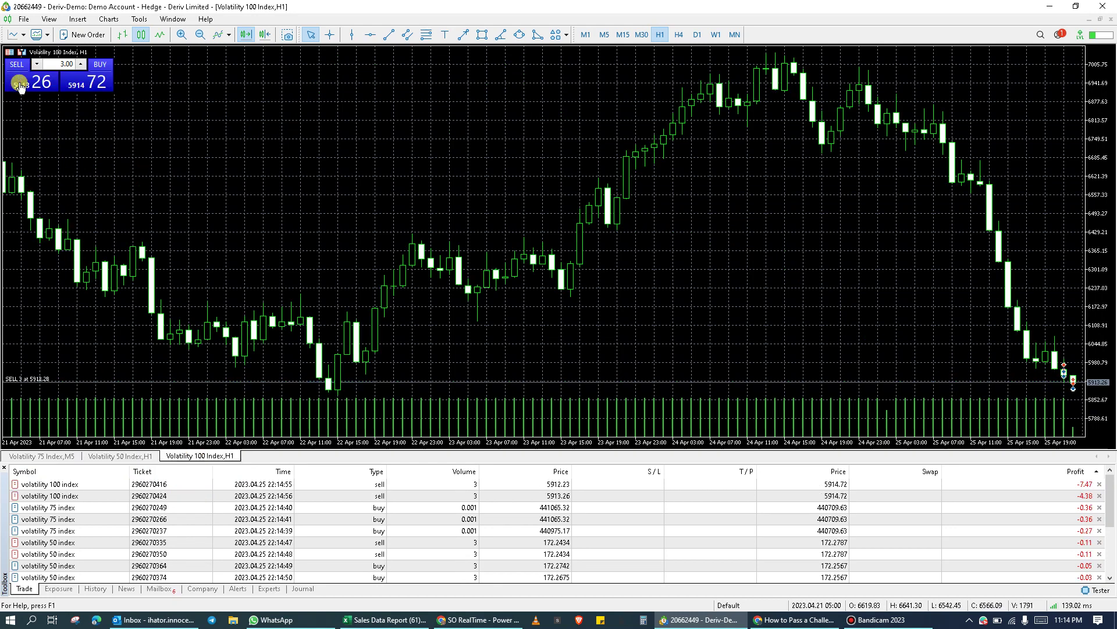
click(19, 85)
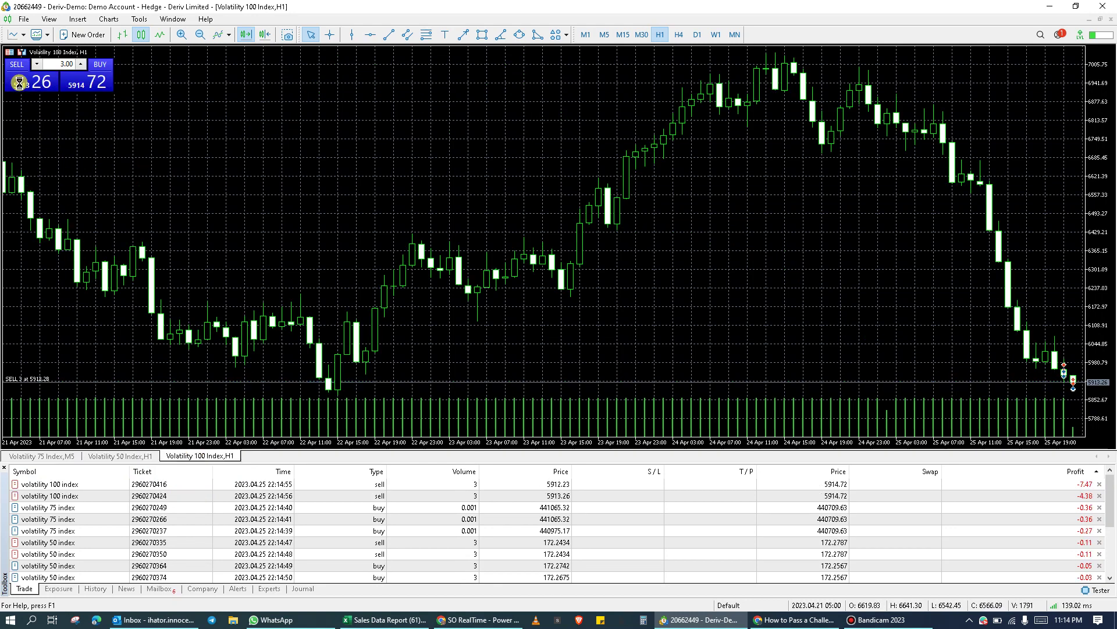
click(89, 76)
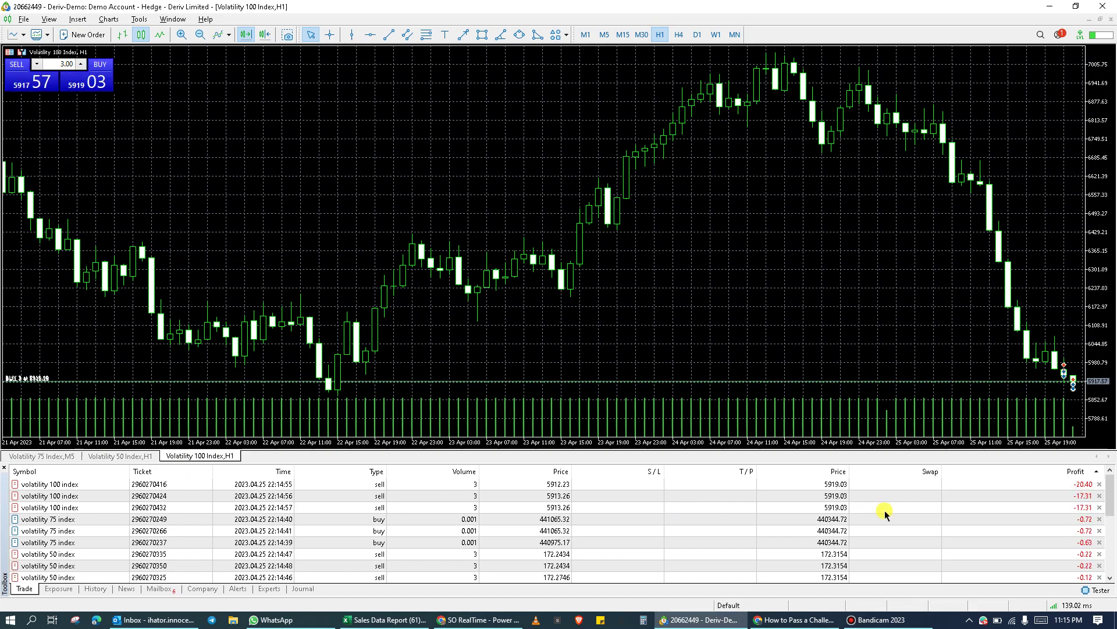
mouse_move(1110, 491)
mouse_down()
mouse_move(1113, 550)
mouse_move(1110, 473)
mouse_move(1111, 526)
mouse_move(1106, 509)
mouse_up()
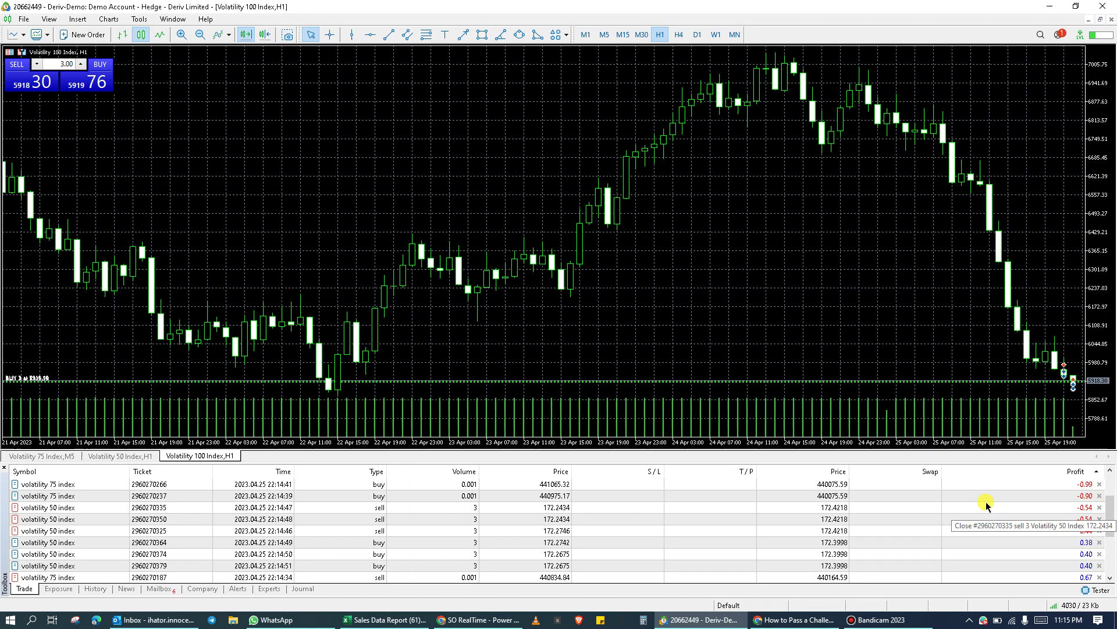
right_click(830, 518)
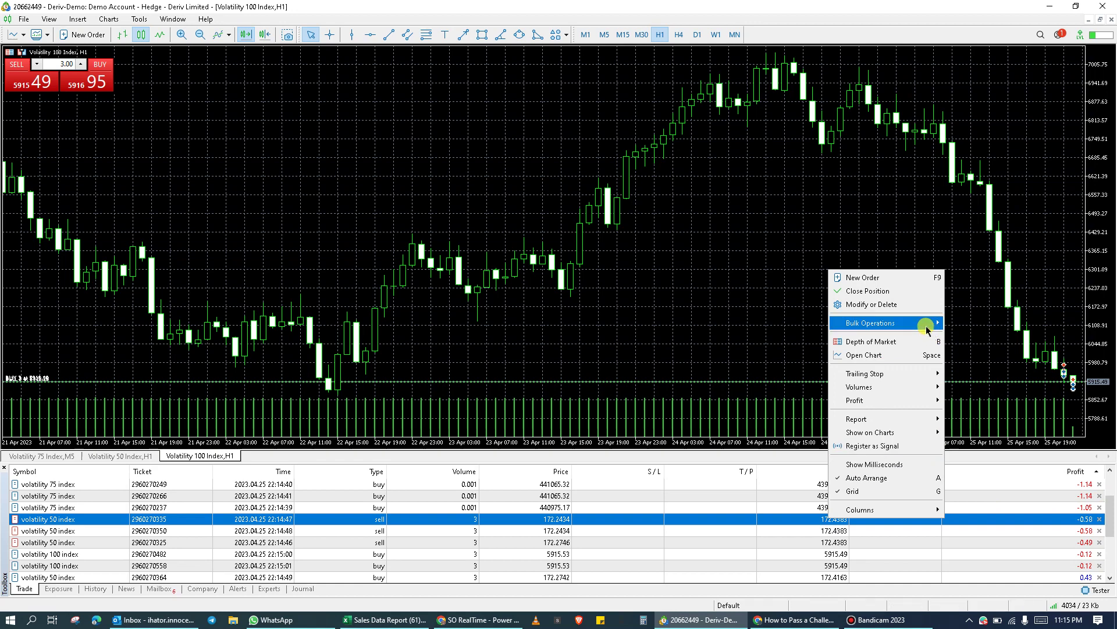
mouse_move(926, 330)
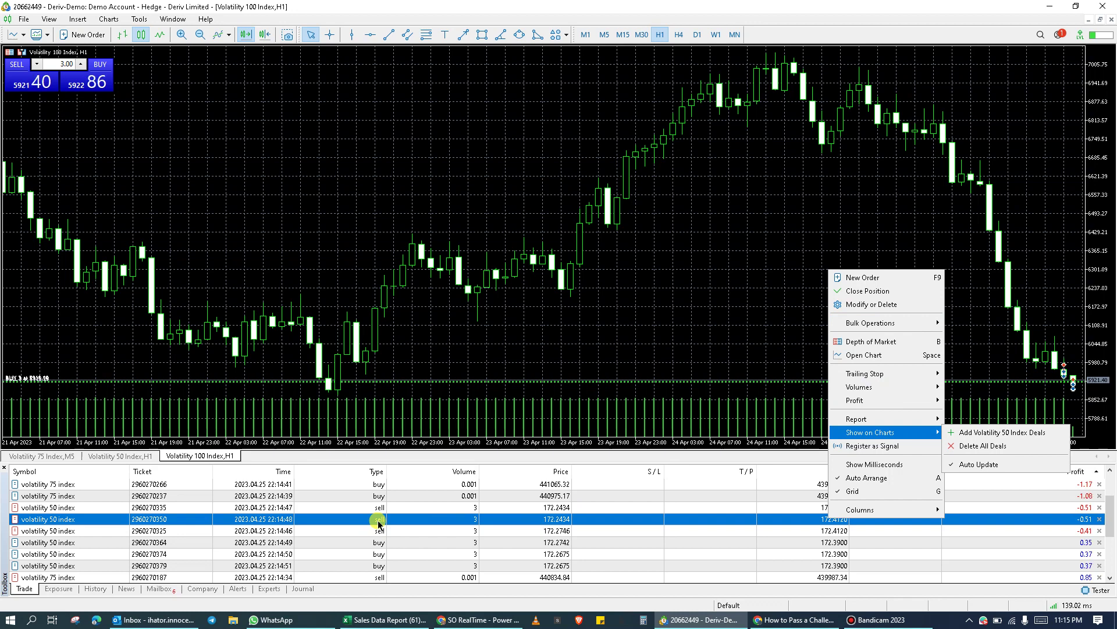
click(381, 495)
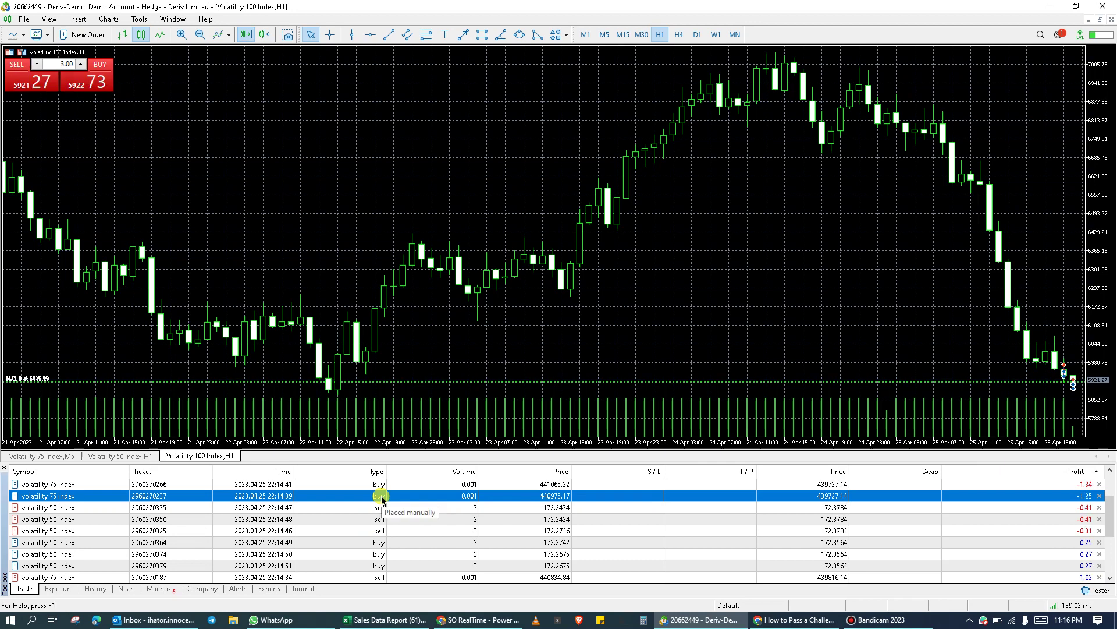
right_click(382, 495)
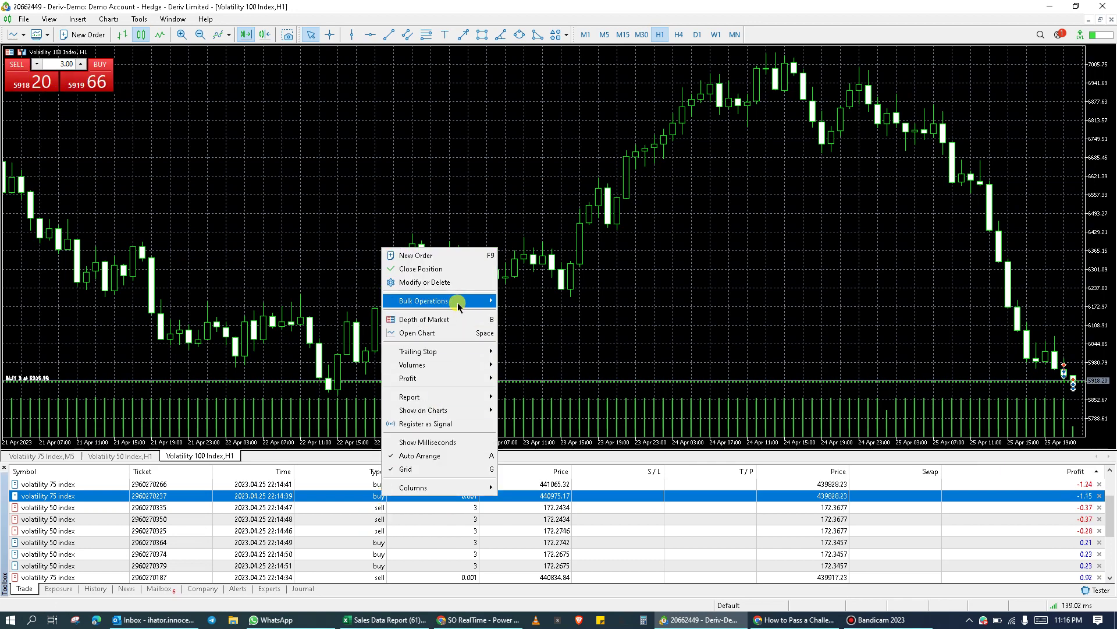
mouse_move(457, 302)
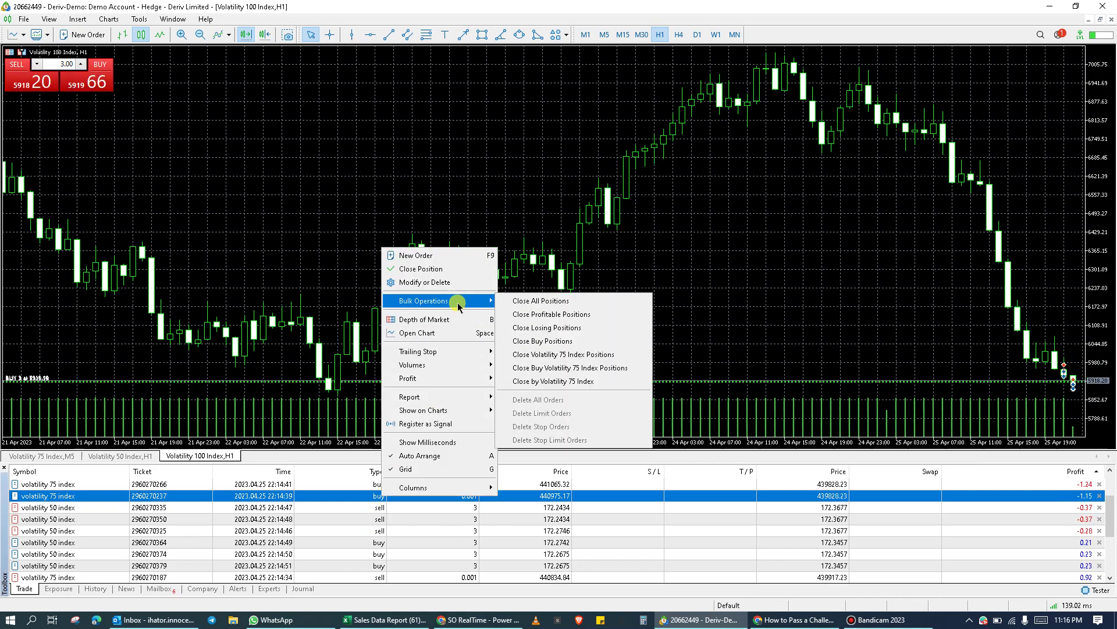
click(565, 342)
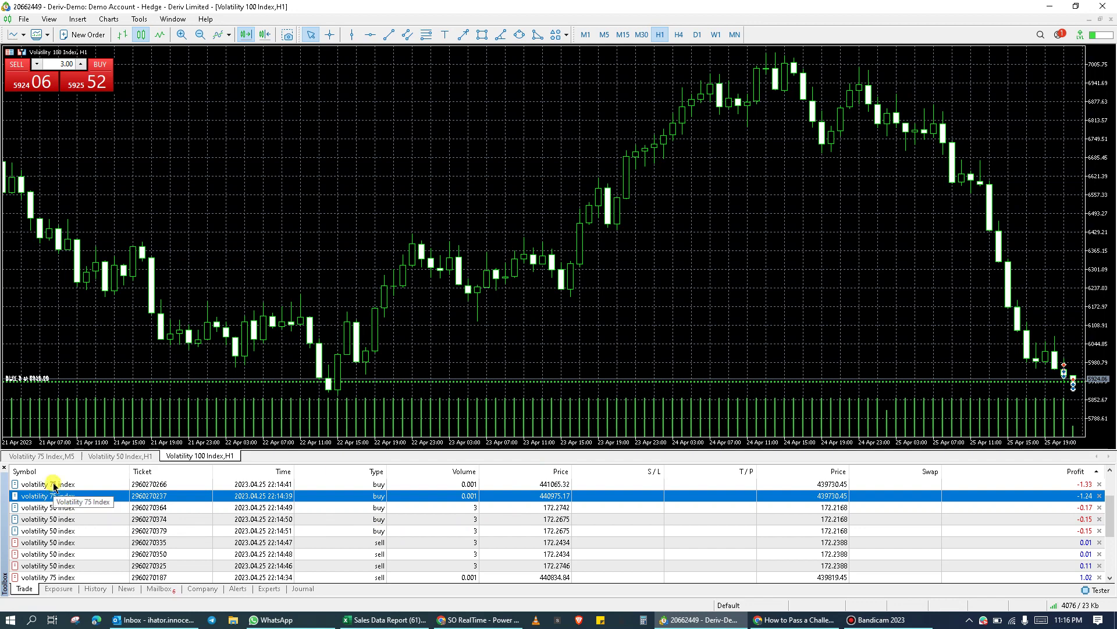
click(375, 506)
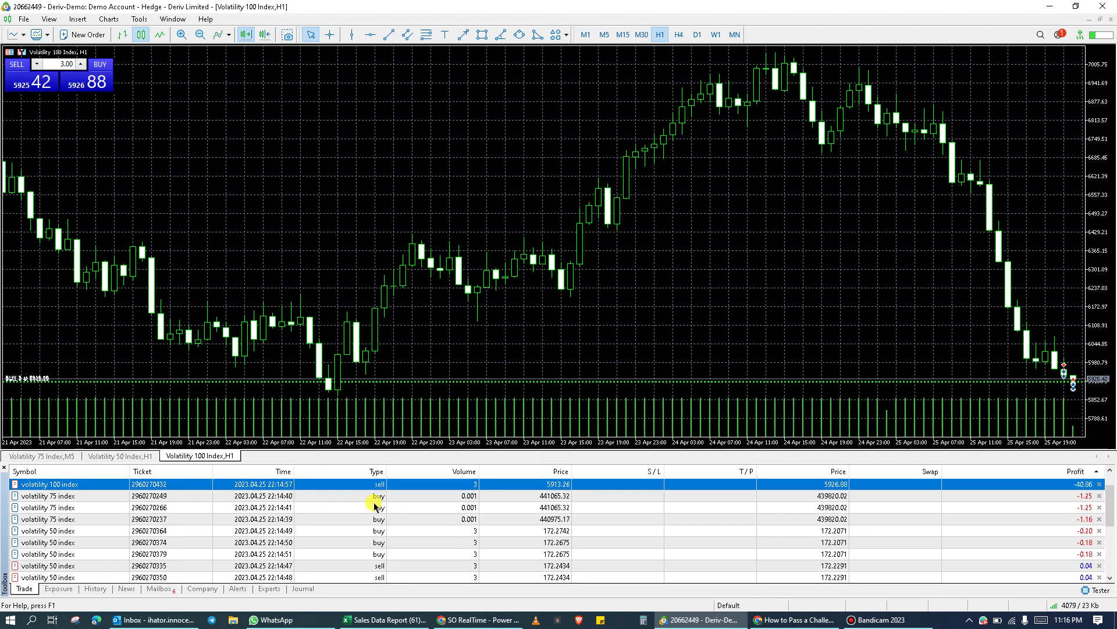
click(376, 506)
click(375, 499)
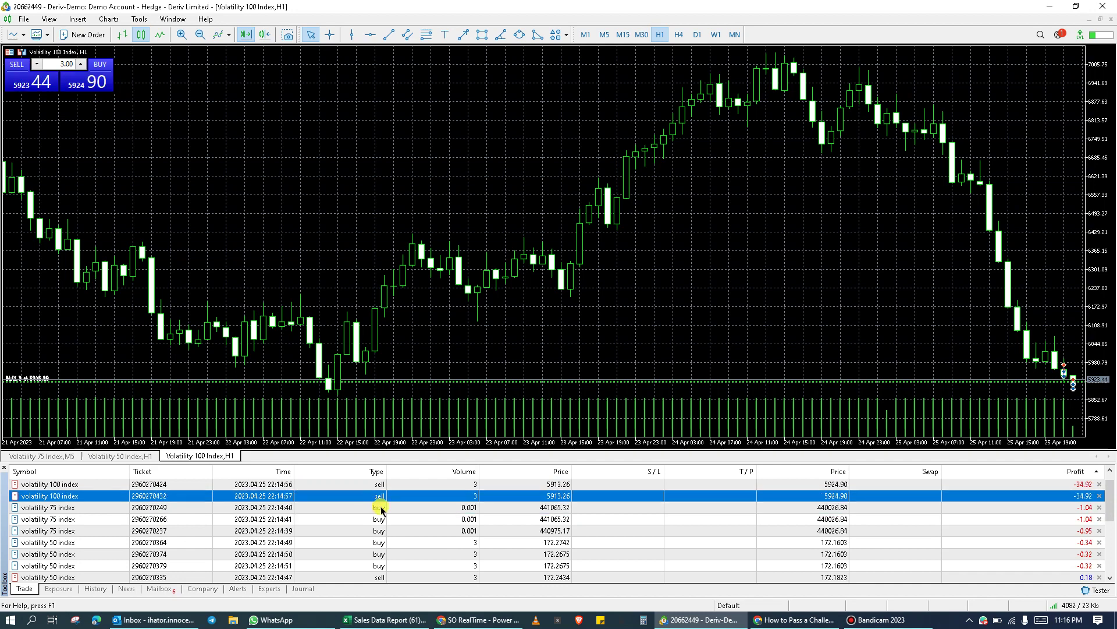
key(Down)
key(Down)
key(Down)
key(Down)
key(Down)
key(Down)
key(Down)
key(Down)
key(Down)
key(Down)
key(Down)
key(Down)
key(Down)
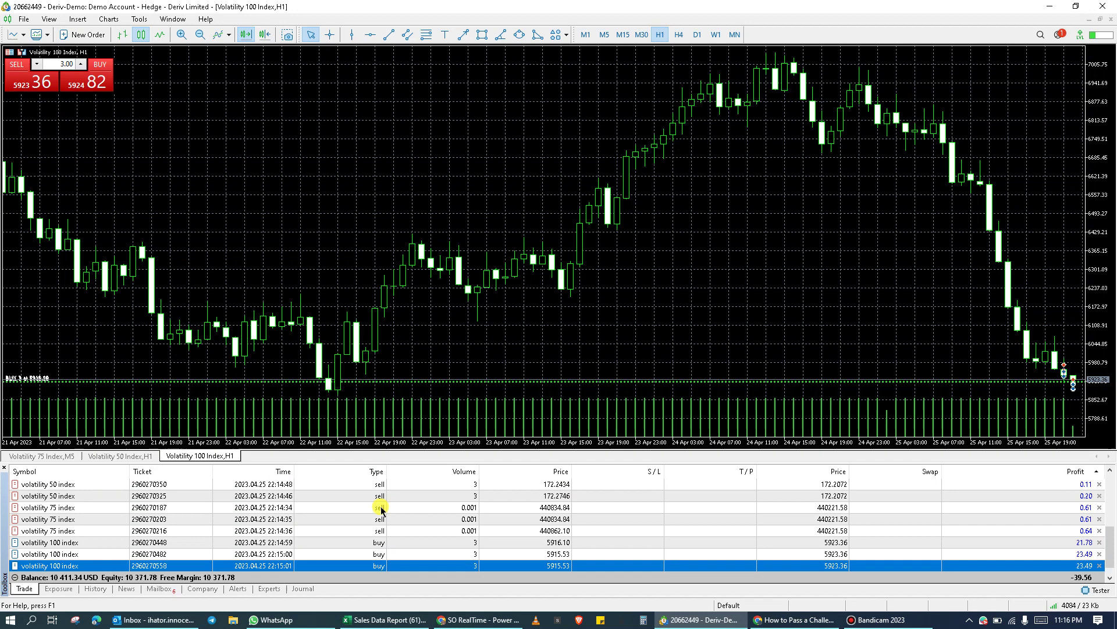
key(Up)
key(Up)
key(Up)
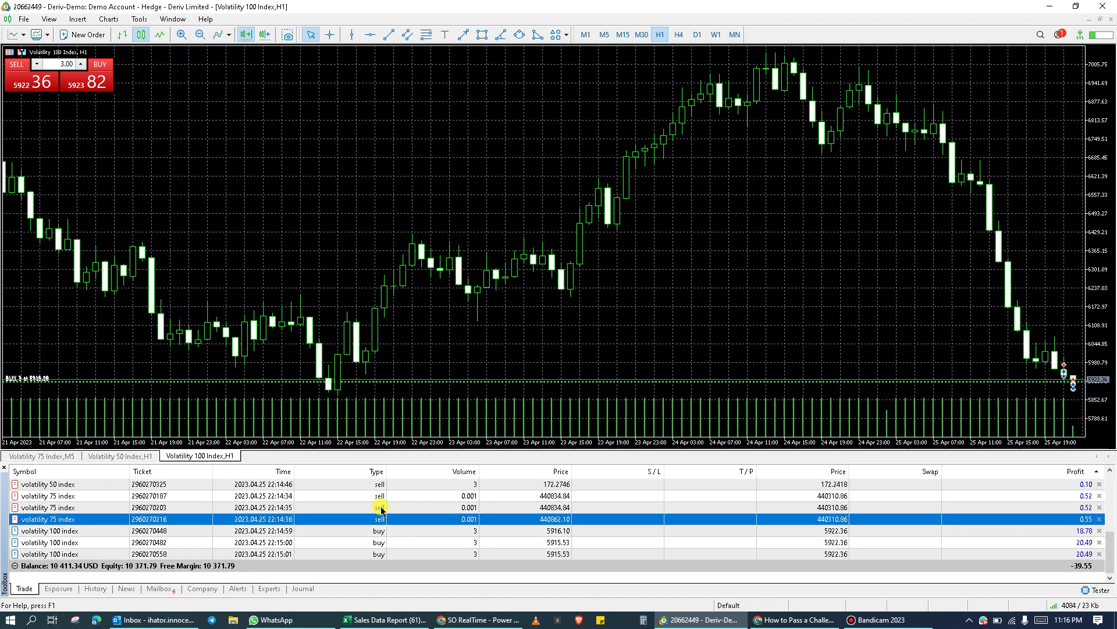
key(Up)
key(Down)
key(Up)
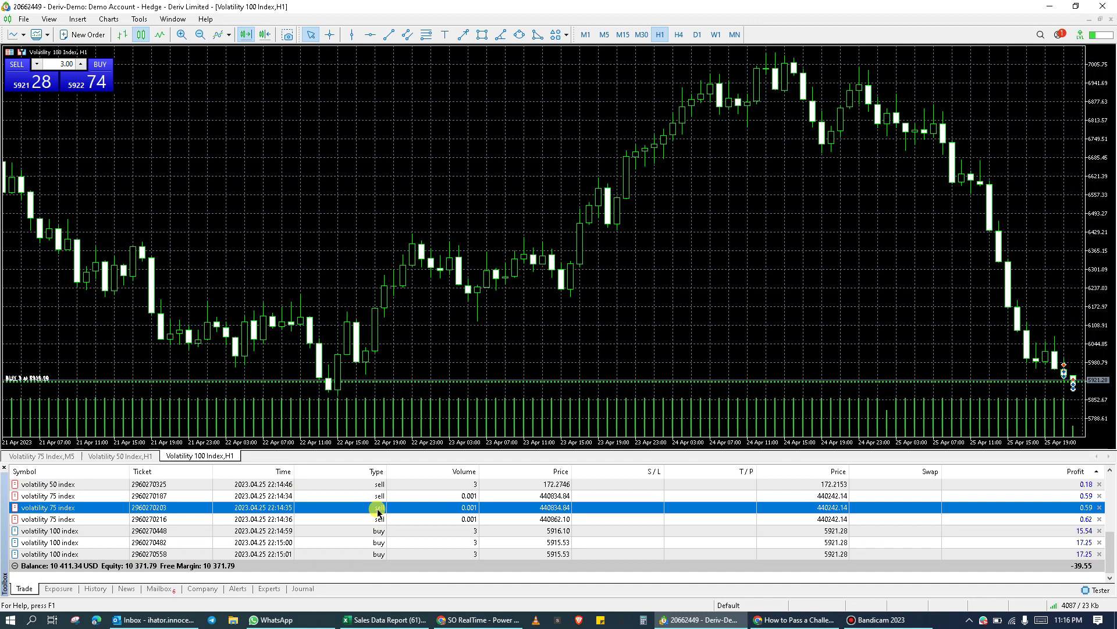
right_click(378, 511)
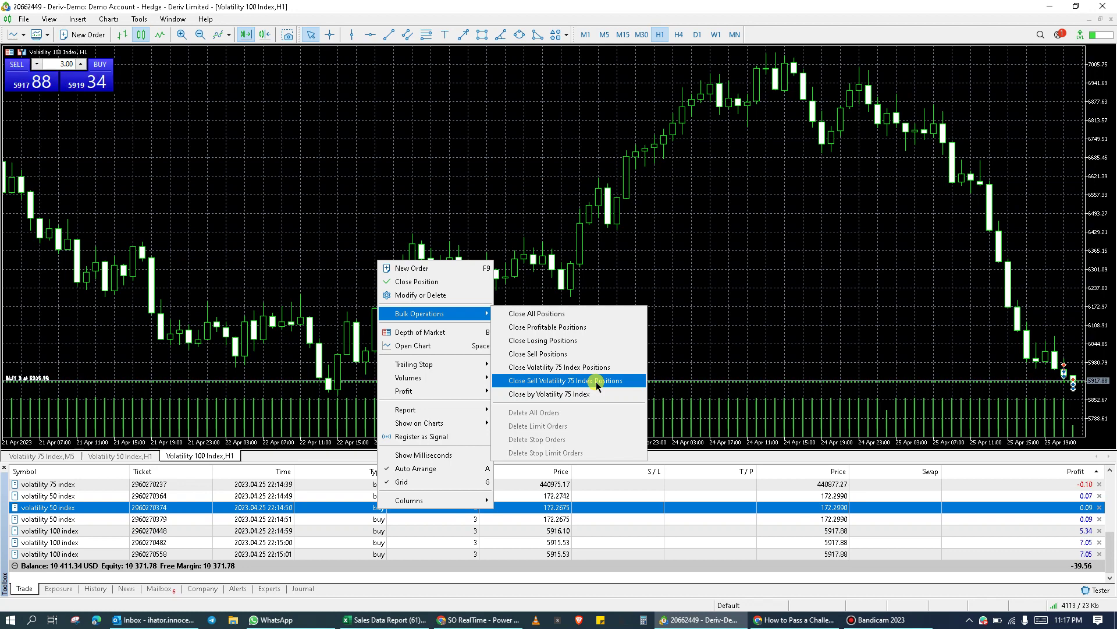
click(598, 381)
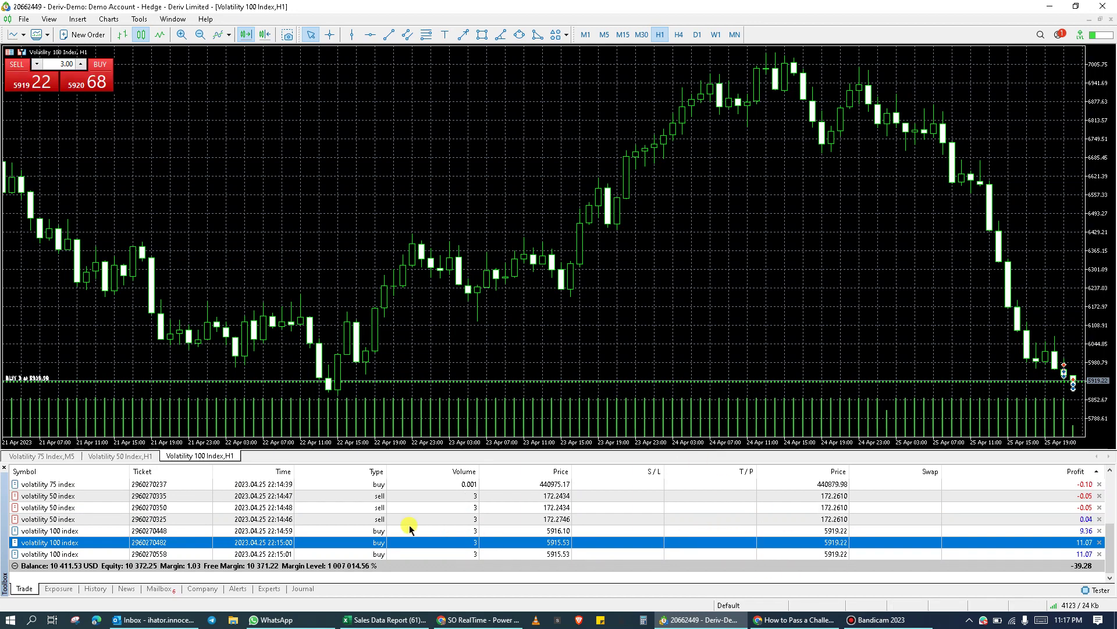
click(288, 509)
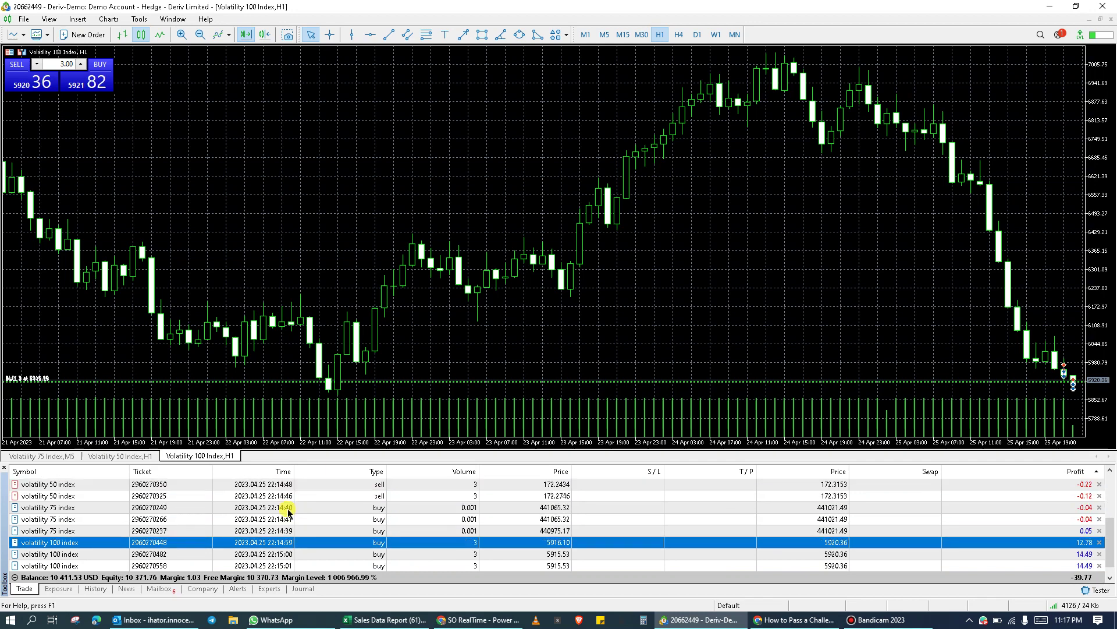
key(Down)
key(Down)
key(Down)
key(Down)
key(Down)
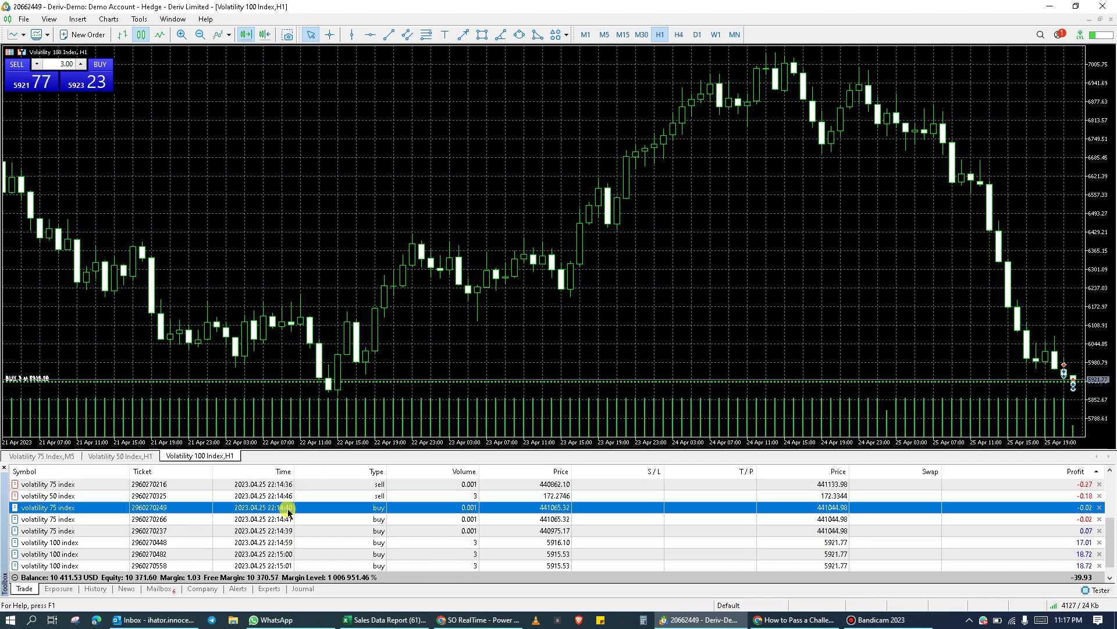
key(Up)
key(Up)
key(Up)
key(Up)
key(Up)
key(Up)
key(Up)
key(Up)
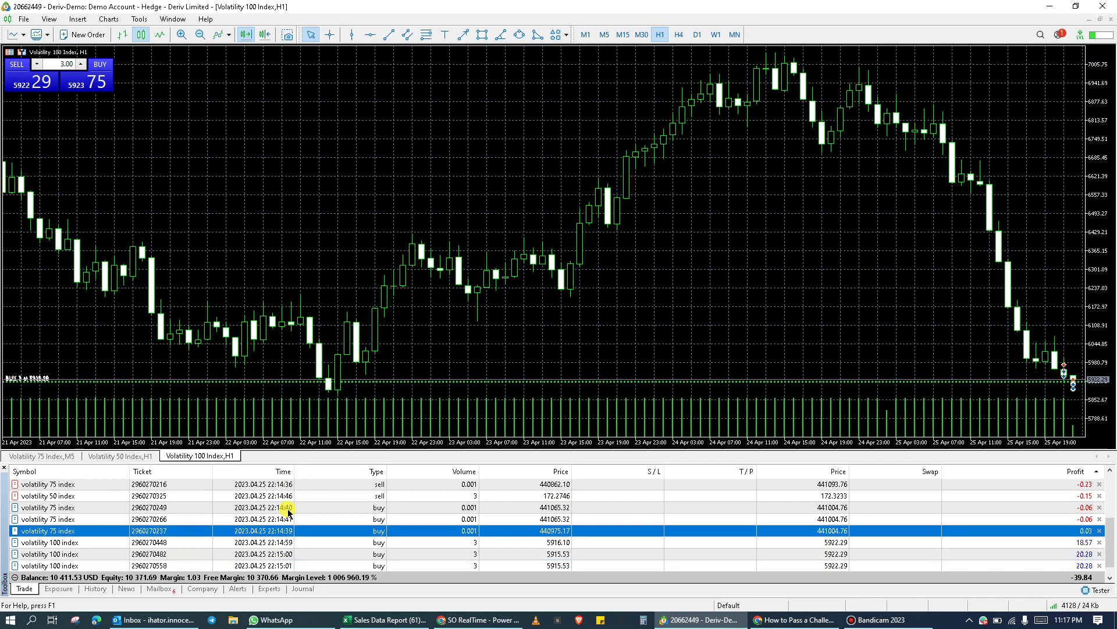
key(Down)
key(Down)
key(Down)
key(Down)
key(Down)
key(Down)
key(Down)
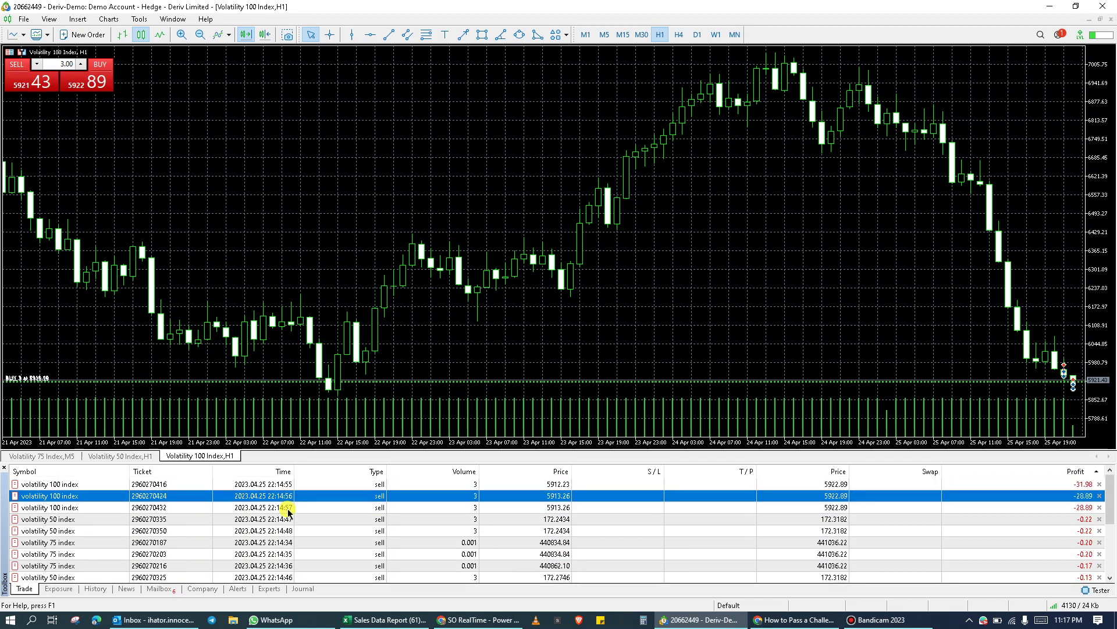
key(Up)
key(Up)
key(Up)
key(Up)
key(Up)
key(Up)
key(Up)
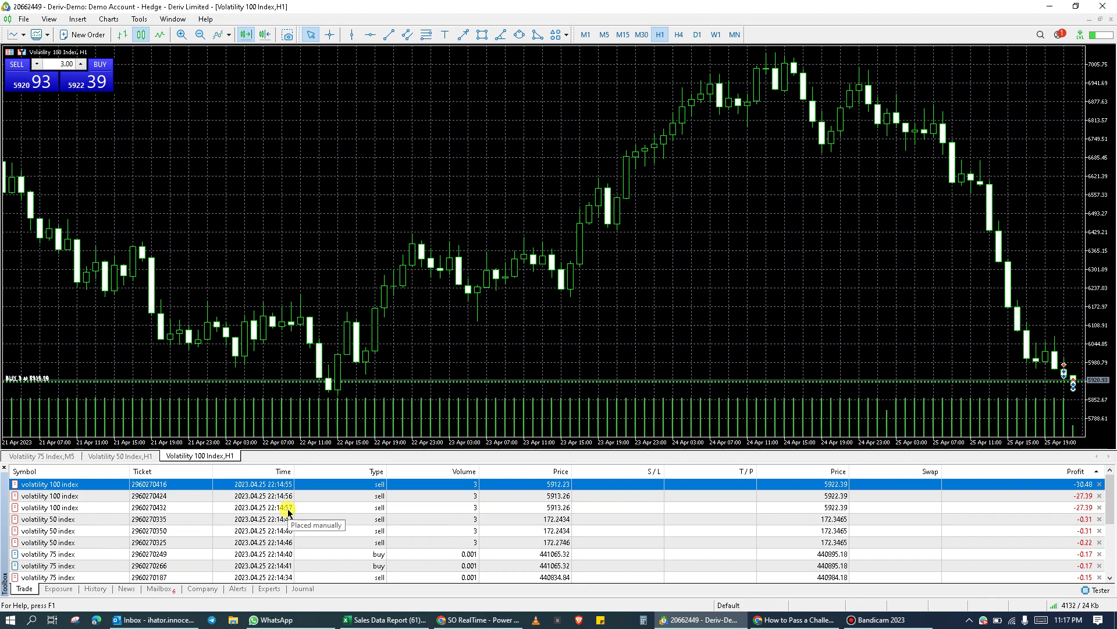
key(Down)
key(Down)
key(Down)
key(Down)
key(Down)
key(Down)
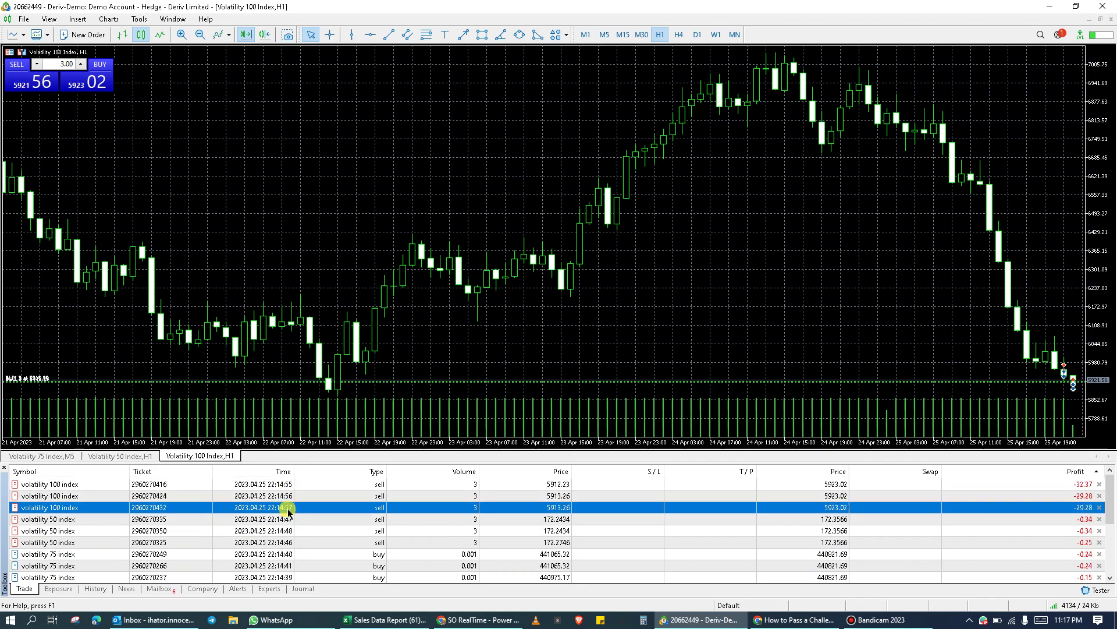
key(Up)
key(Up)
key(Up)
key(Up)
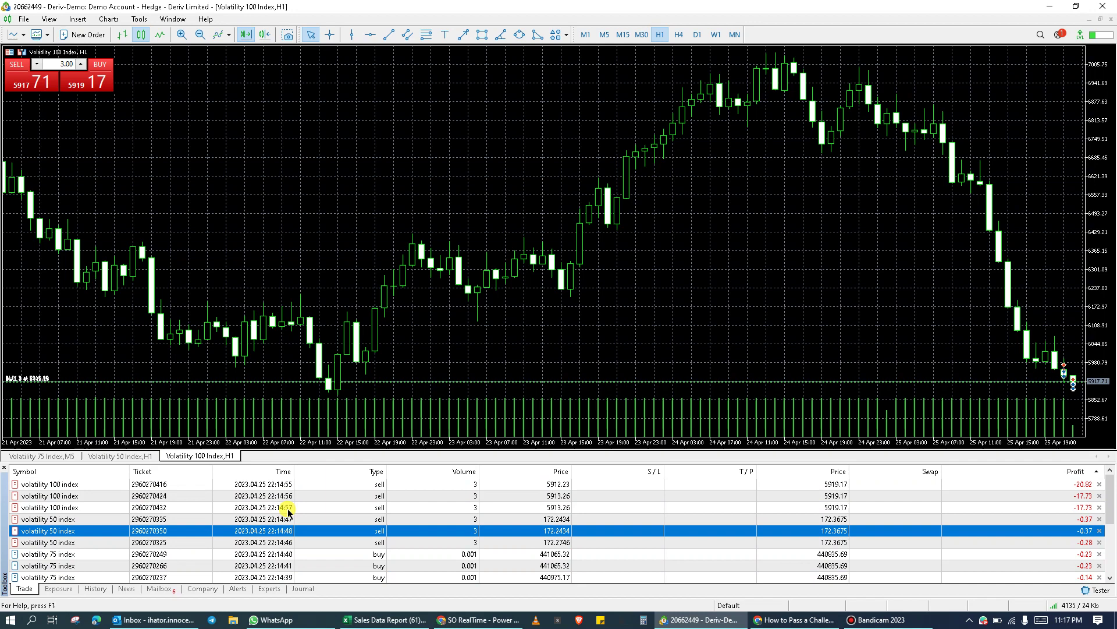
key(Down)
key(Down)
key(Down)
key(Down)
key(Down)
key(Down)
key(Down)
key(Down)
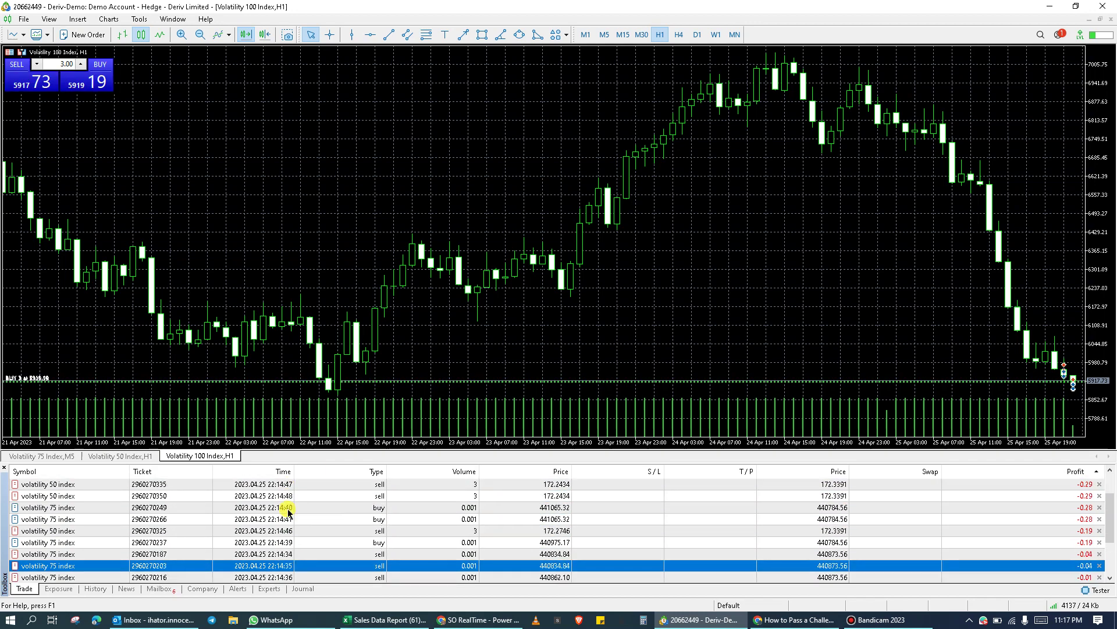
key(Down)
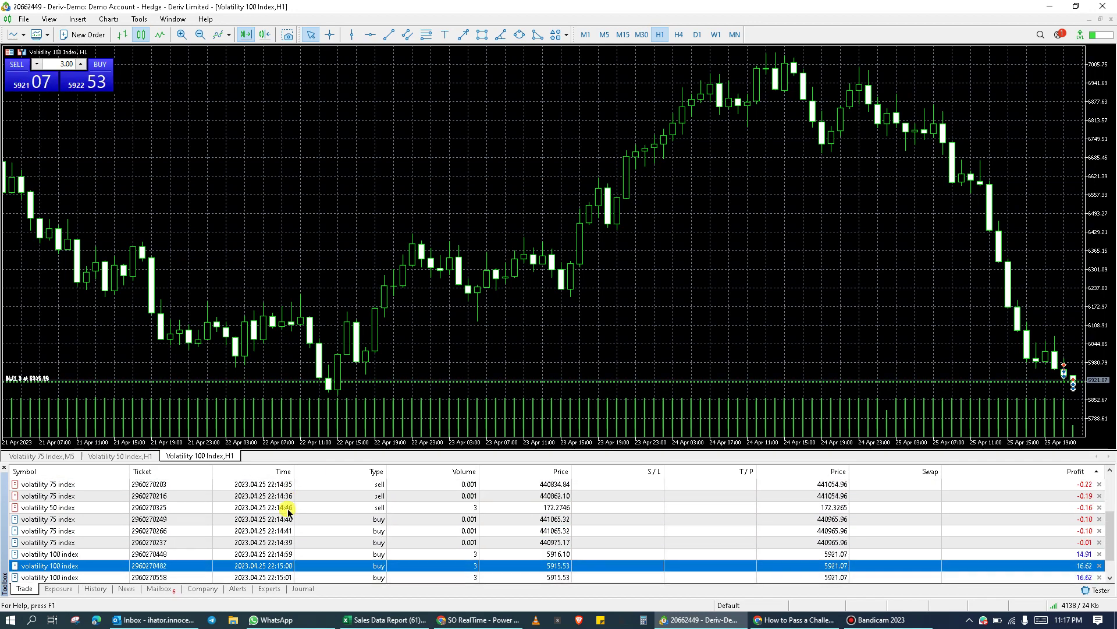
right_click(432, 567)
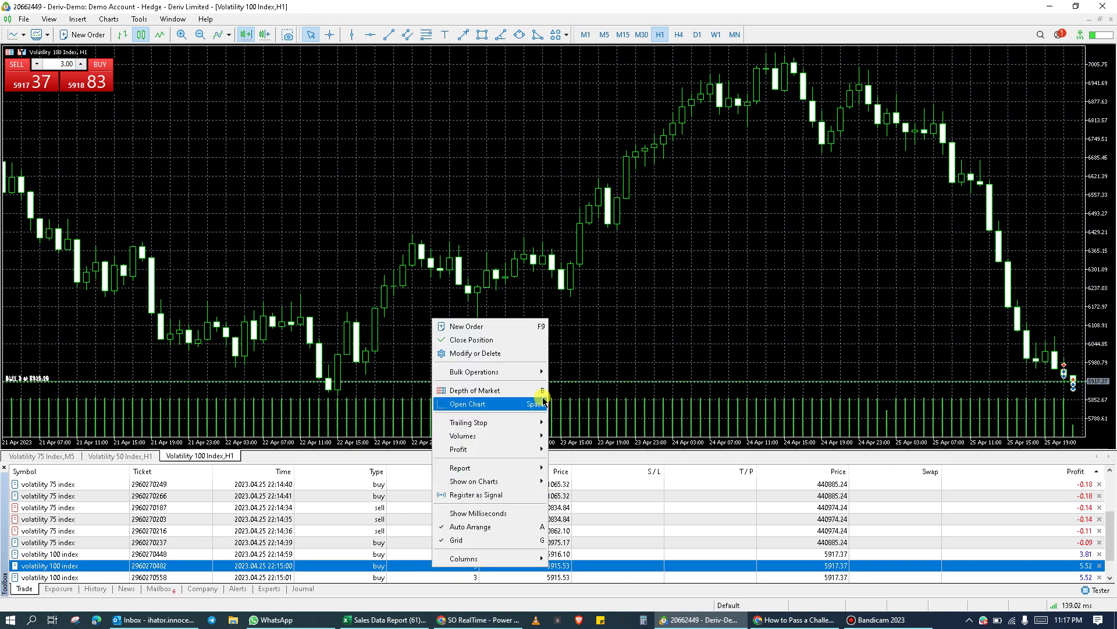
mouse_move(538, 375)
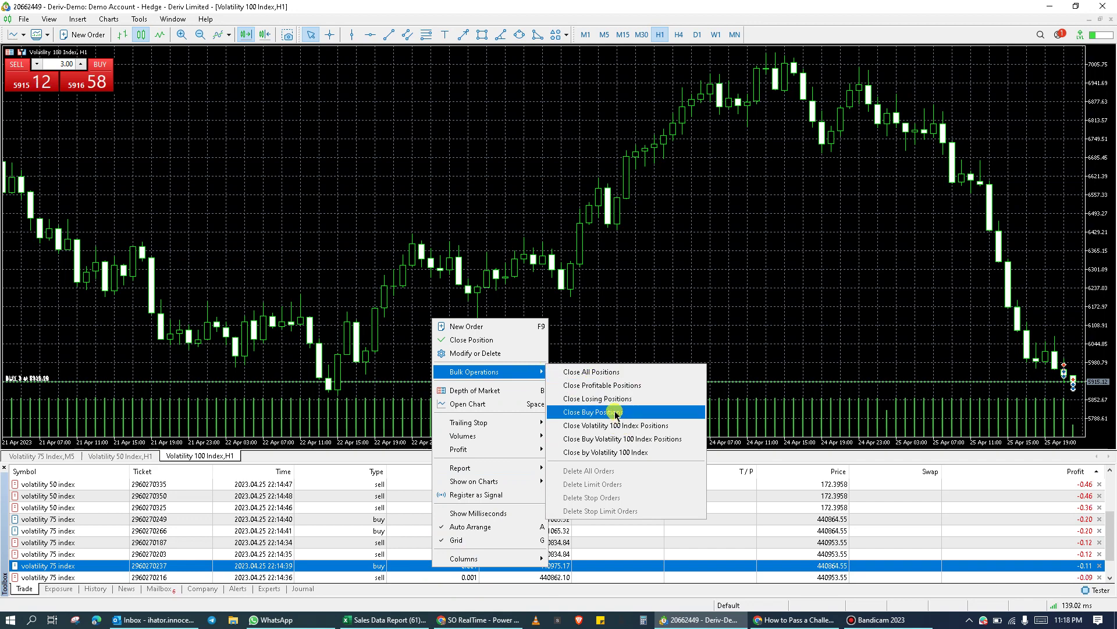
click(638, 443)
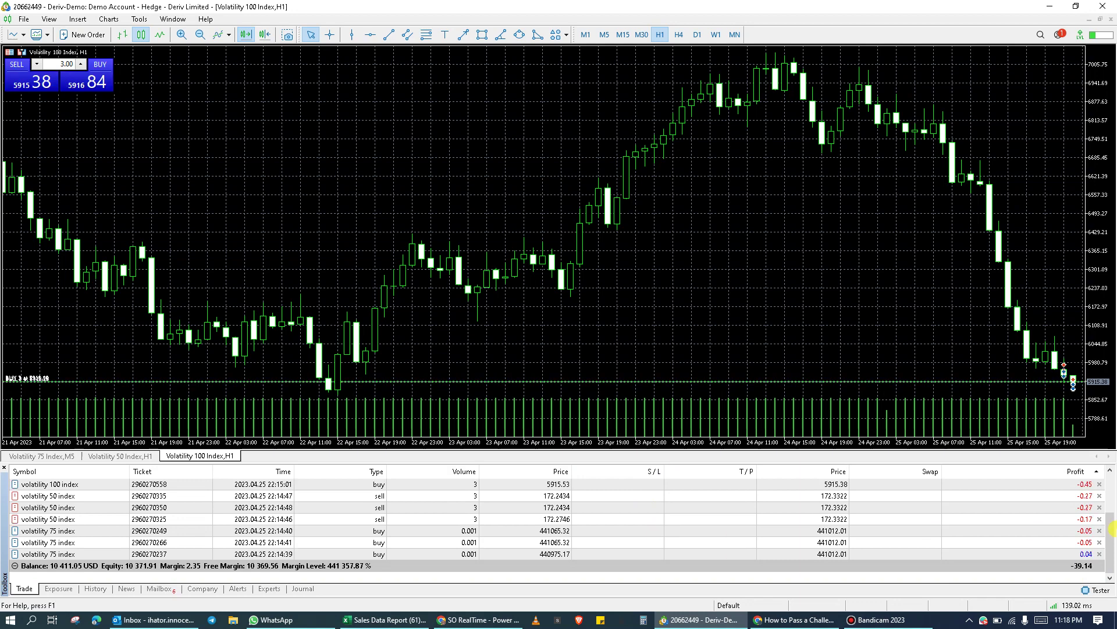
mouse_move(1110, 507)
mouse_down()
mouse_move(1109, 524)
mouse_move(1112, 492)
mouse_up()
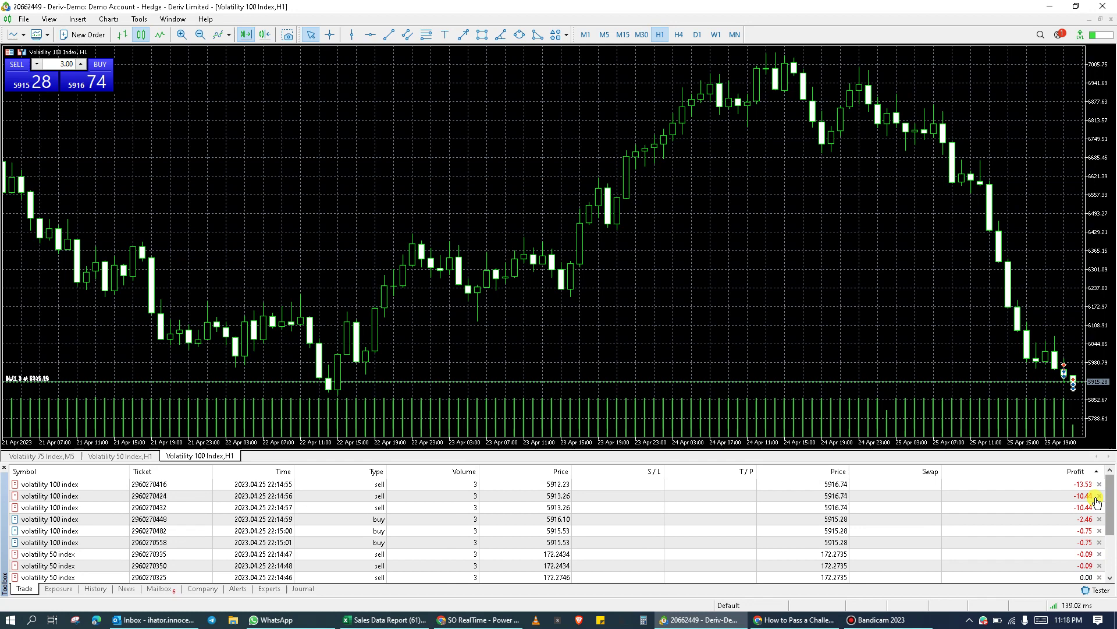
Step: Close all open positions from the Trade tab's Bulk Operations menu
right_click(728, 508)
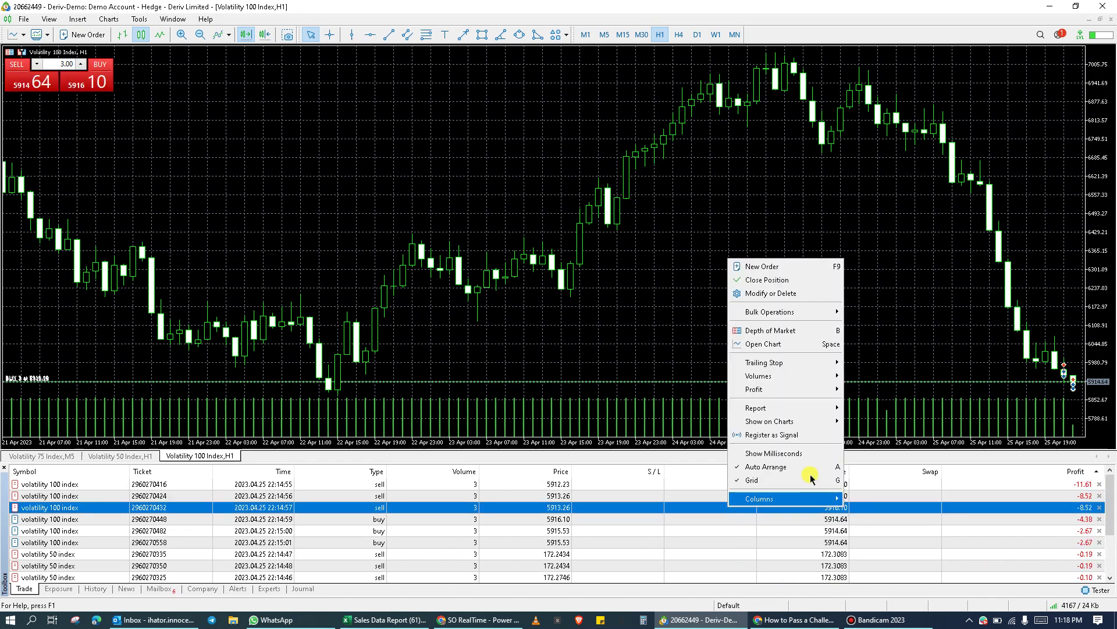
mouse_move(815, 313)
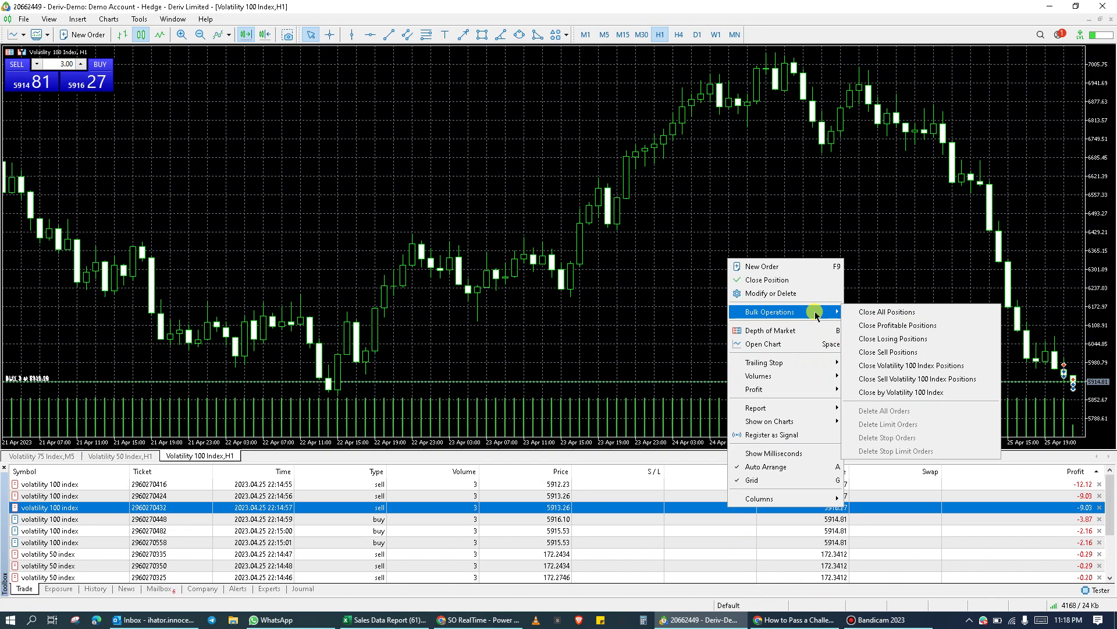
click(886, 314)
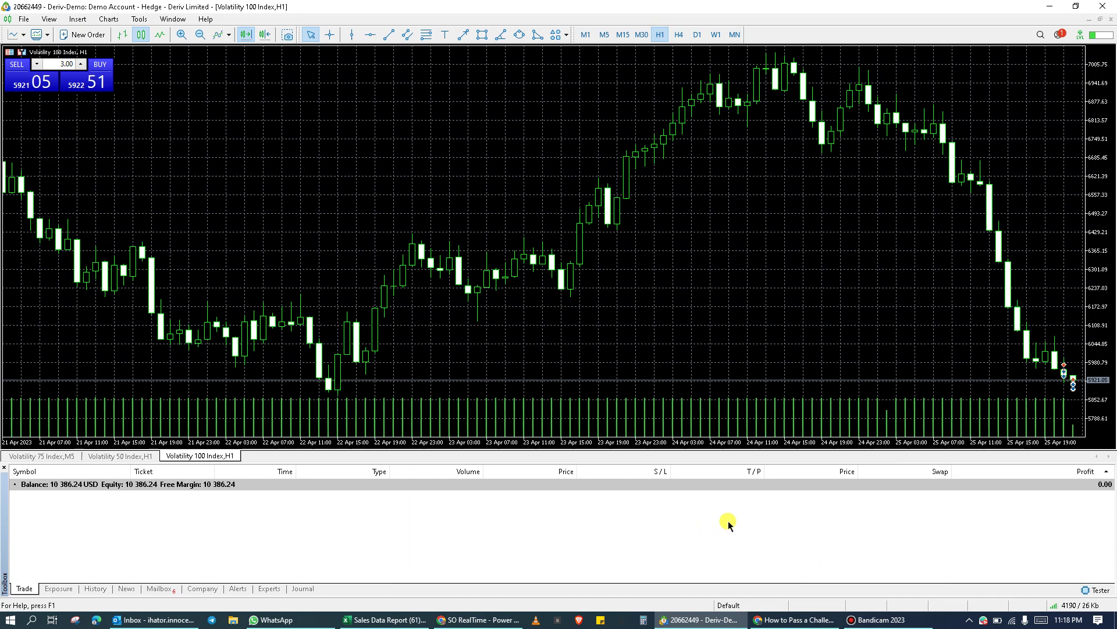
Step: Open the Report > Statement view from the Trade tab's context menu
right_click(588, 527)
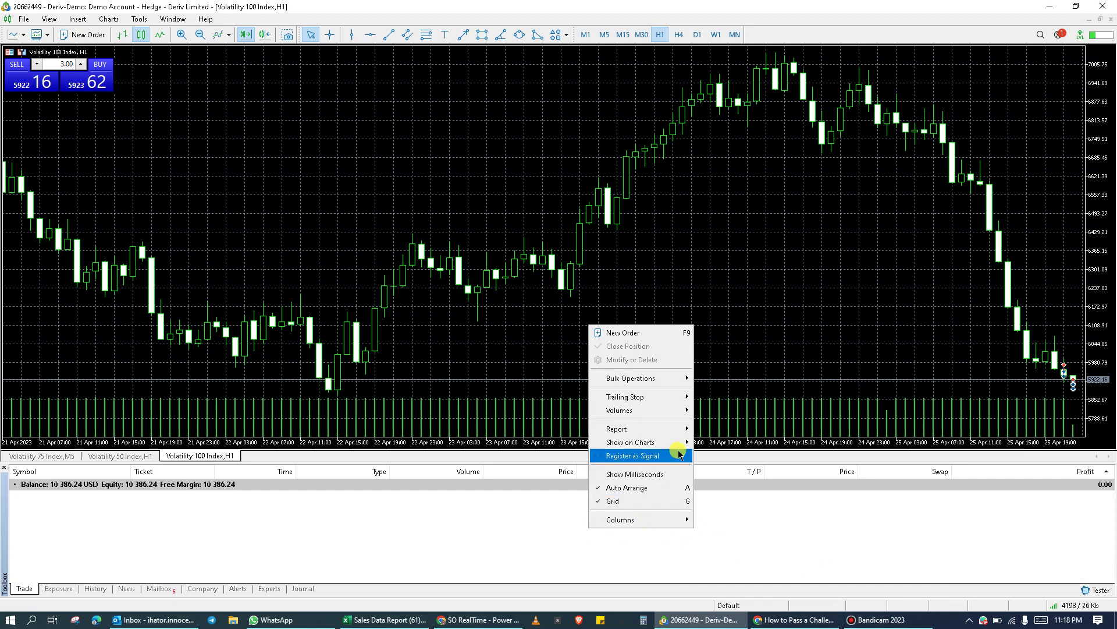
mouse_move(680, 441)
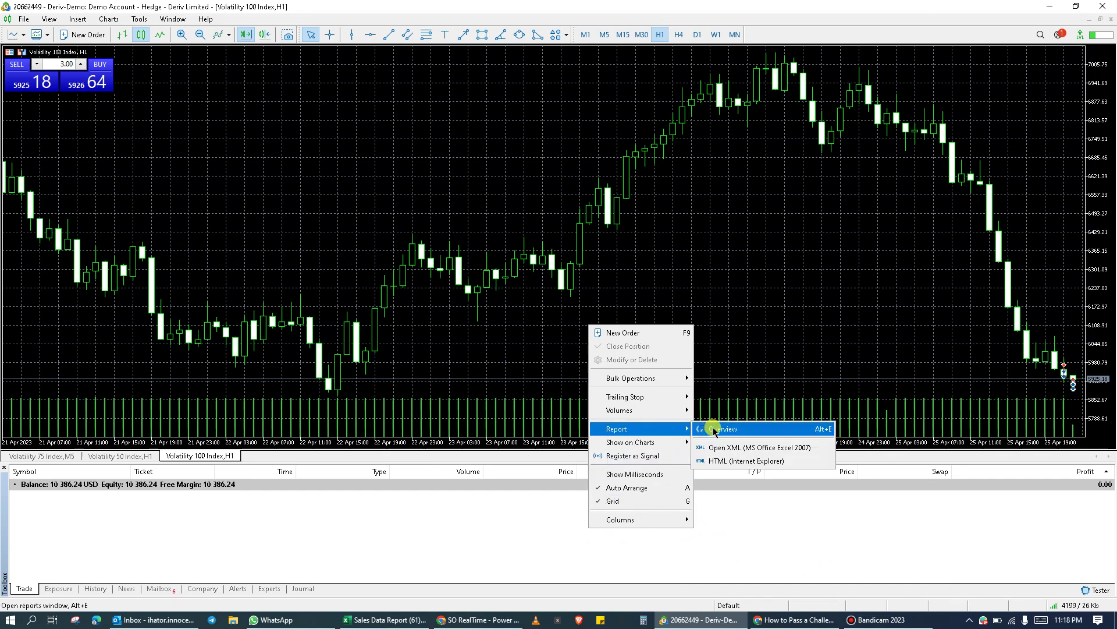
click(714, 429)
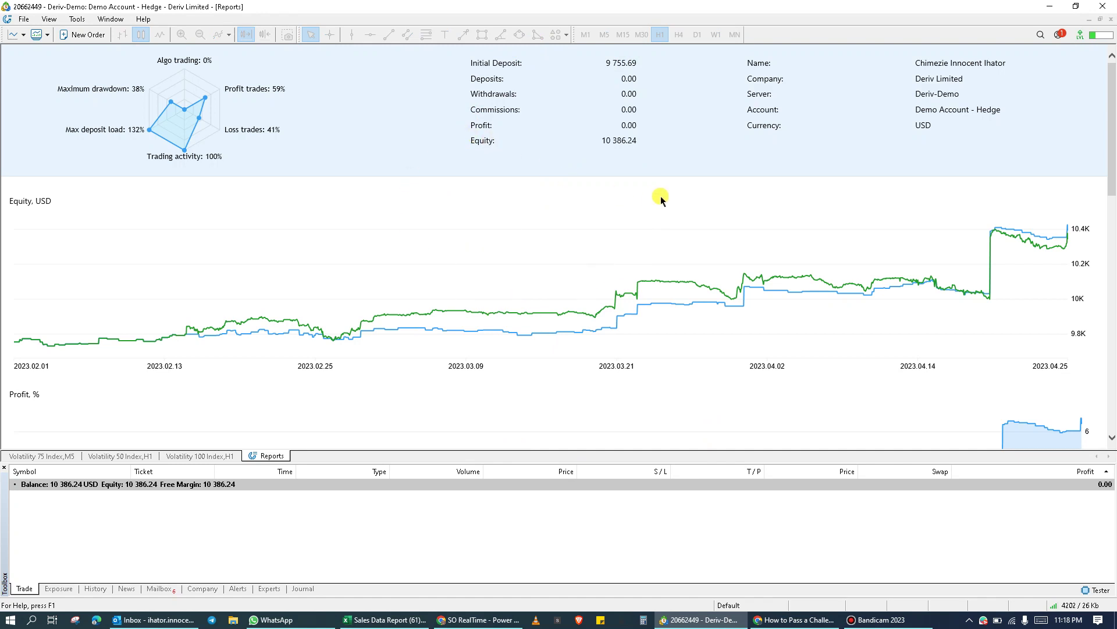
scroll(661, 200, down, 5)
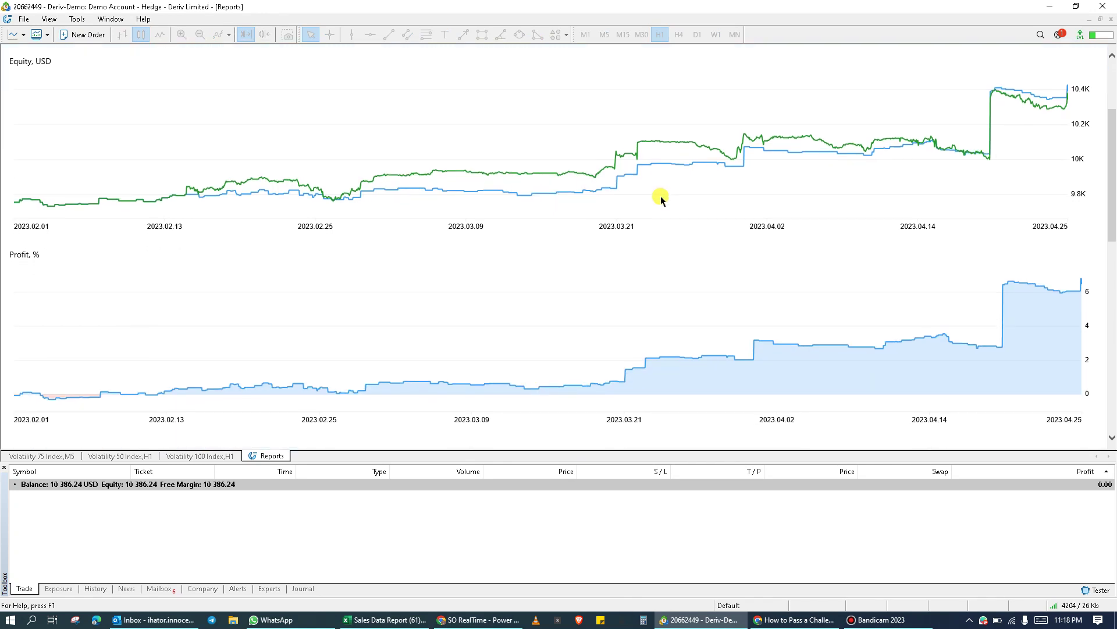
scroll(661, 200, up, 5)
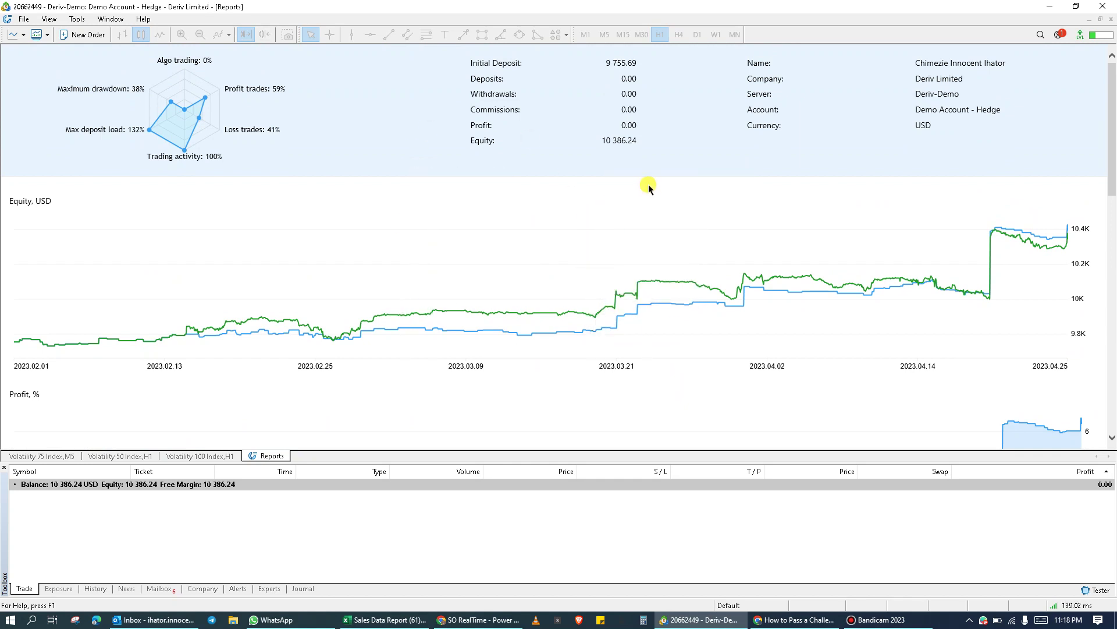
scroll(649, 187, down, 7)
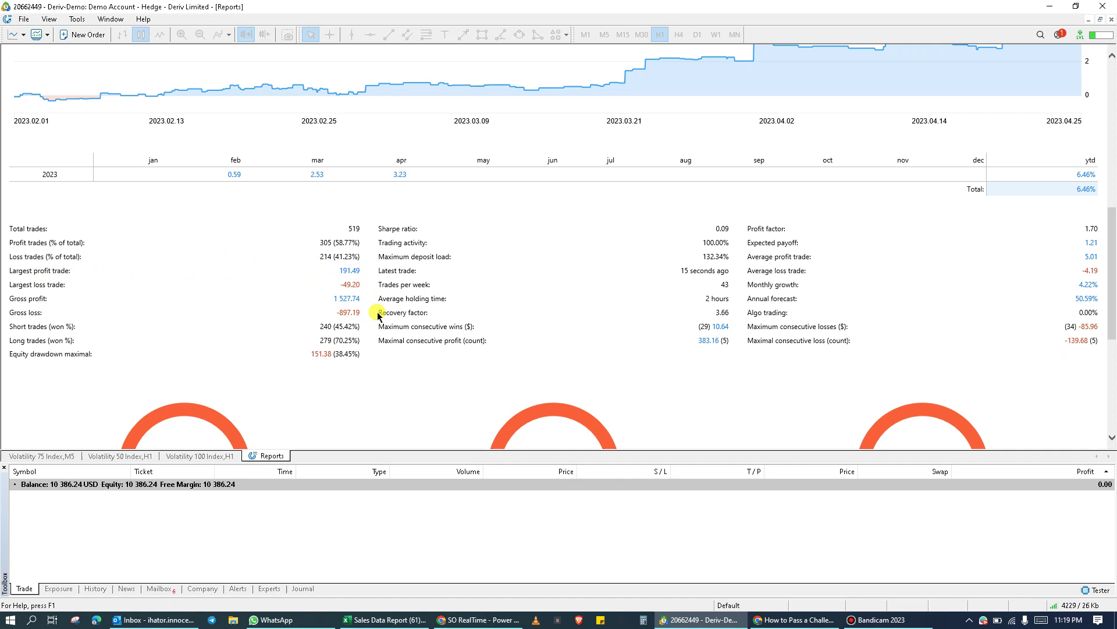
scroll(375, 313, down, 3)
scroll(377, 313, up, 1)
scroll(377, 312, down, 3)
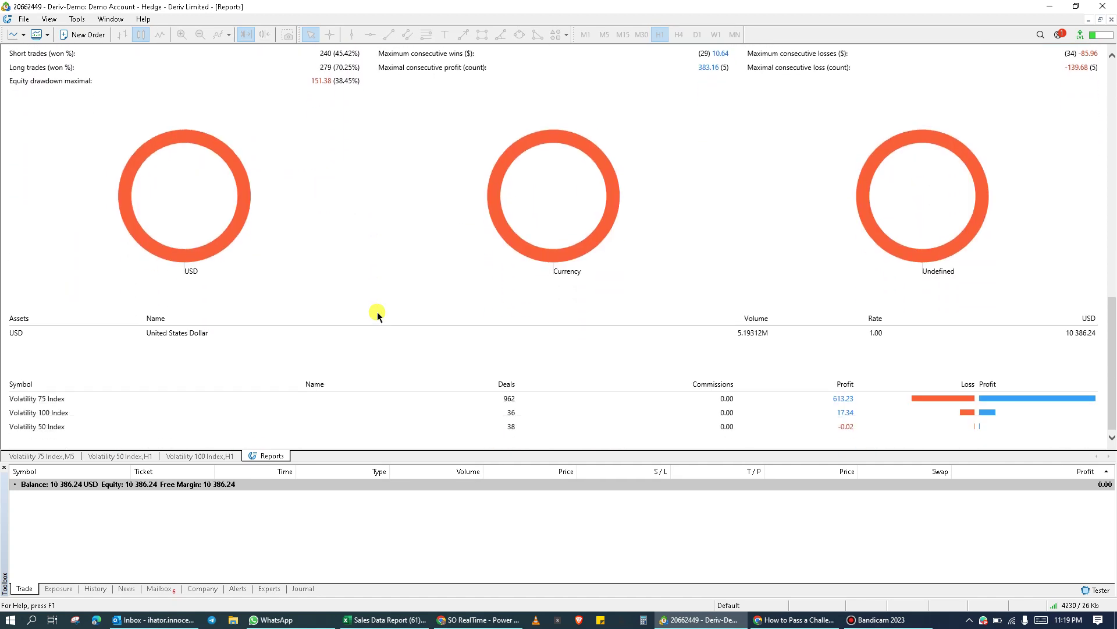
scroll(377, 312, up, 5)
scroll(377, 315, up, 2)
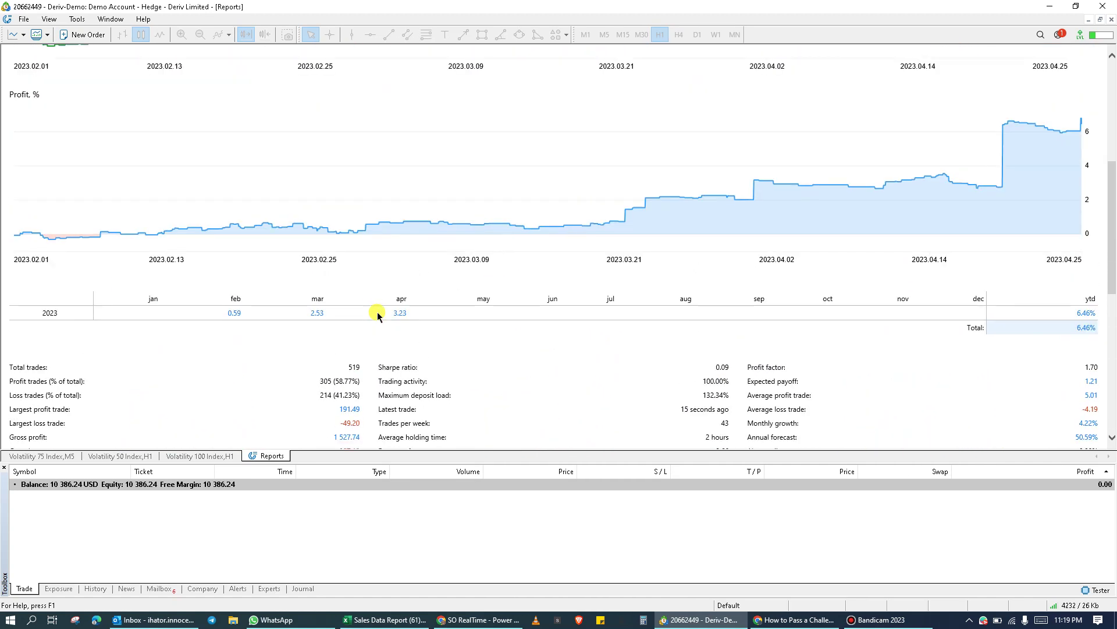
scroll(575, 271, up, 4)
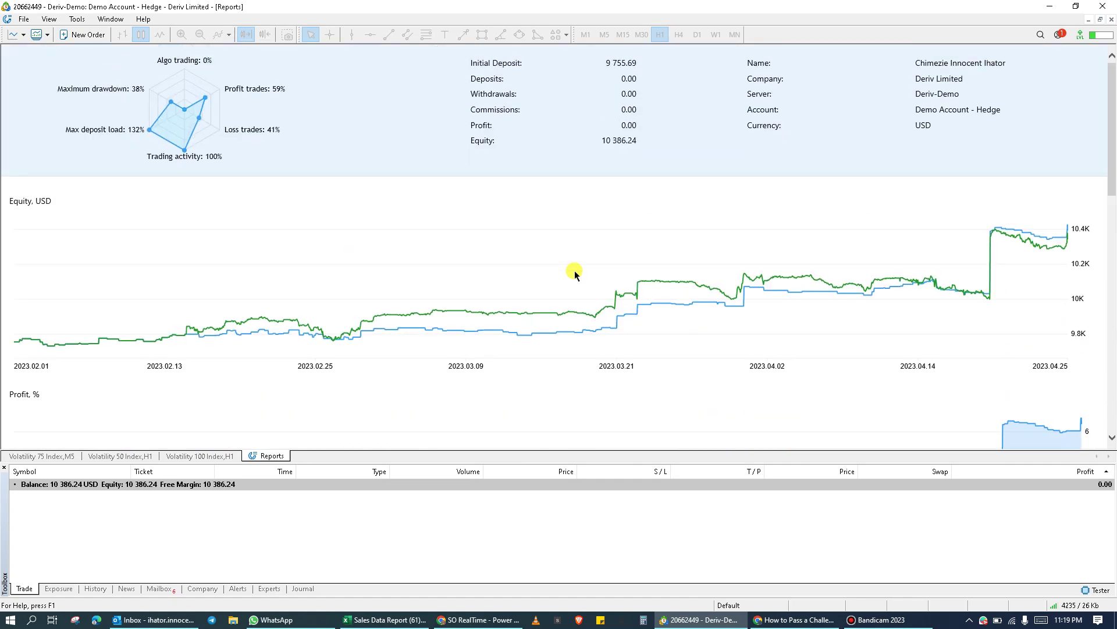
scroll(574, 270, down, 6)
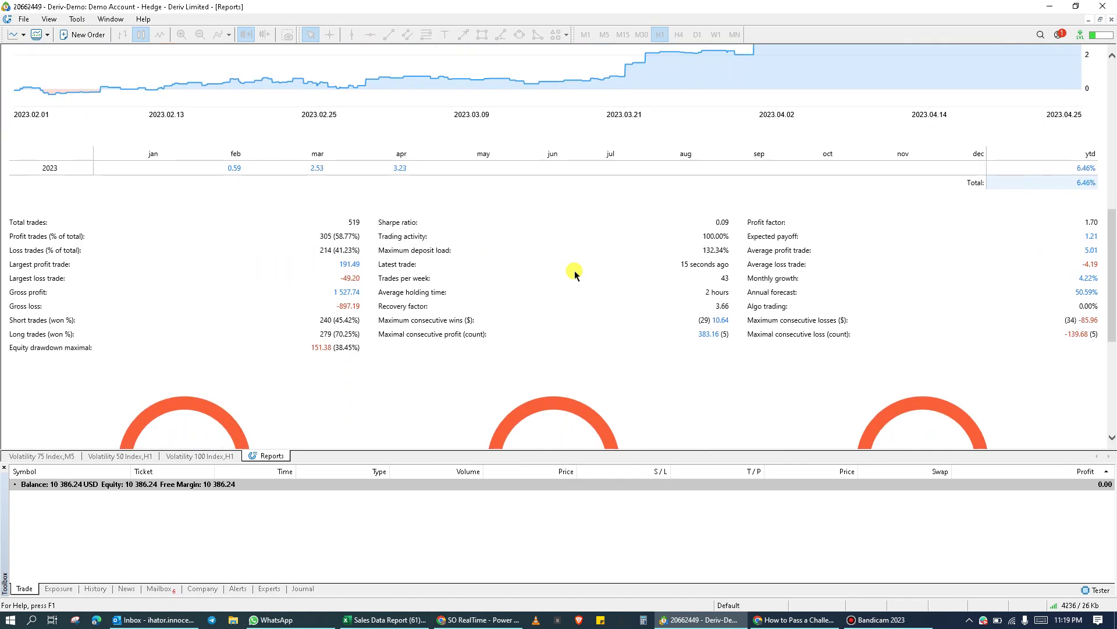
scroll(575, 270, down, 4)
scroll(574, 270, up, 8)
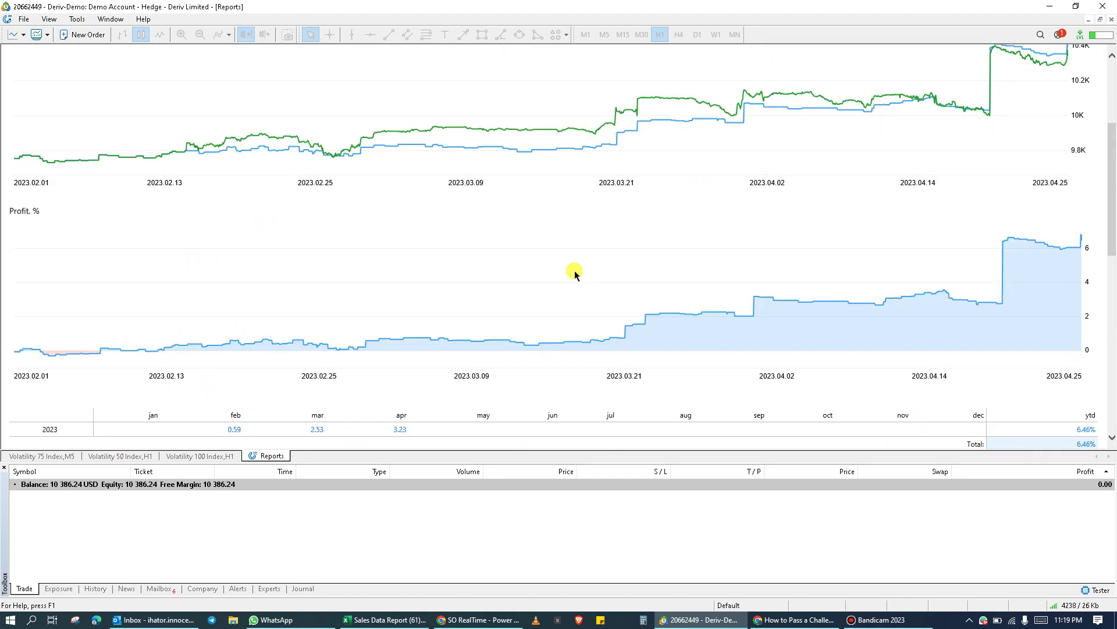
scroll(574, 274, up, 3)
scroll(574, 273, down, 5)
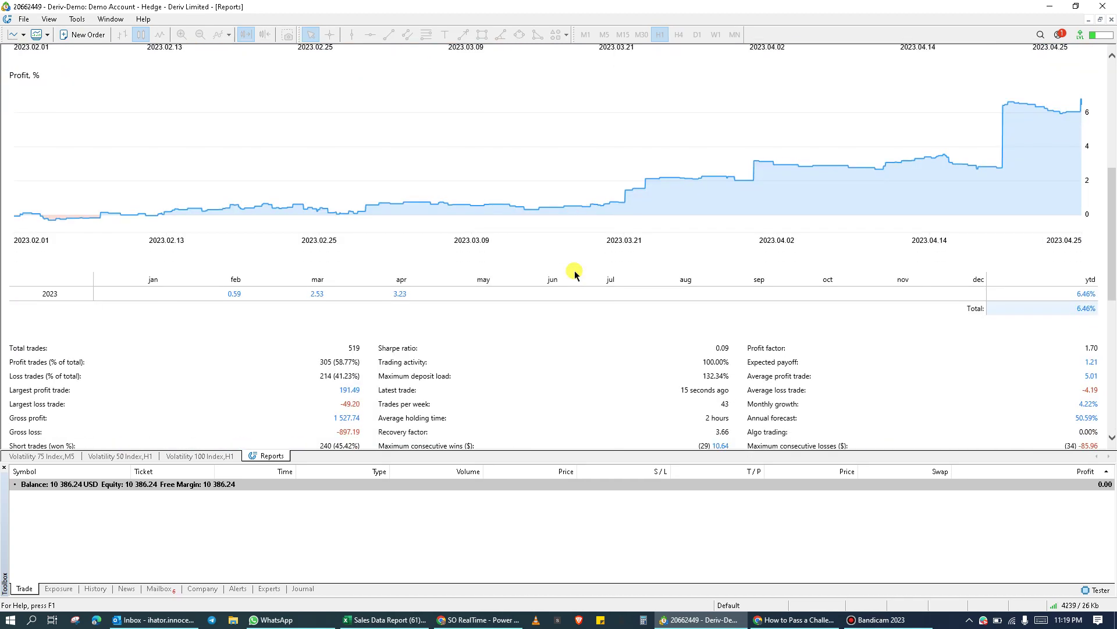
scroll(574, 271, up, 5)
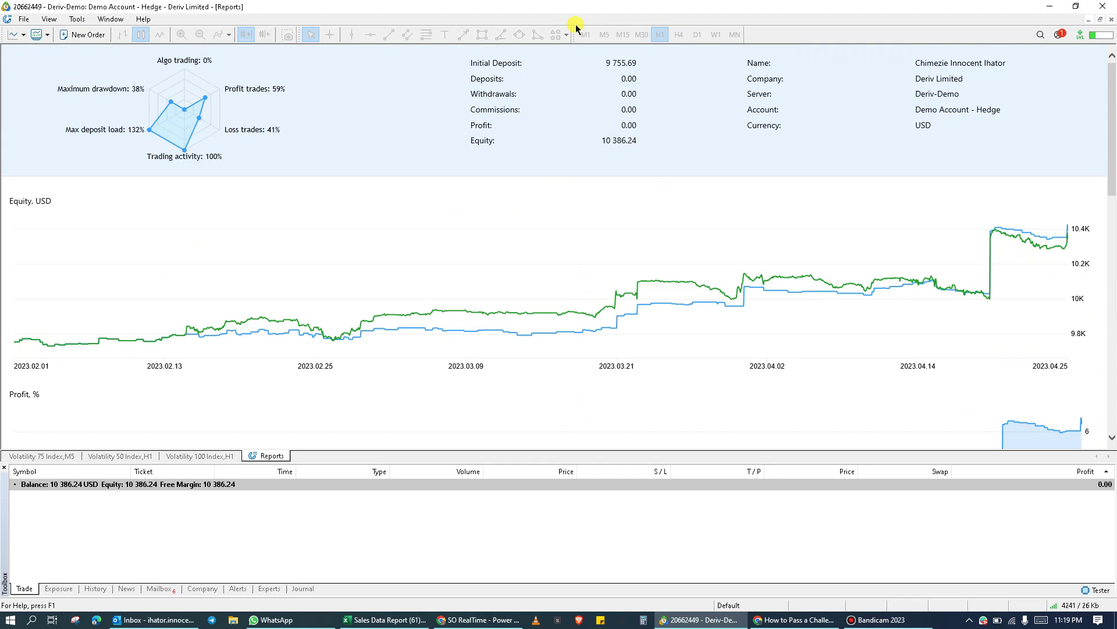